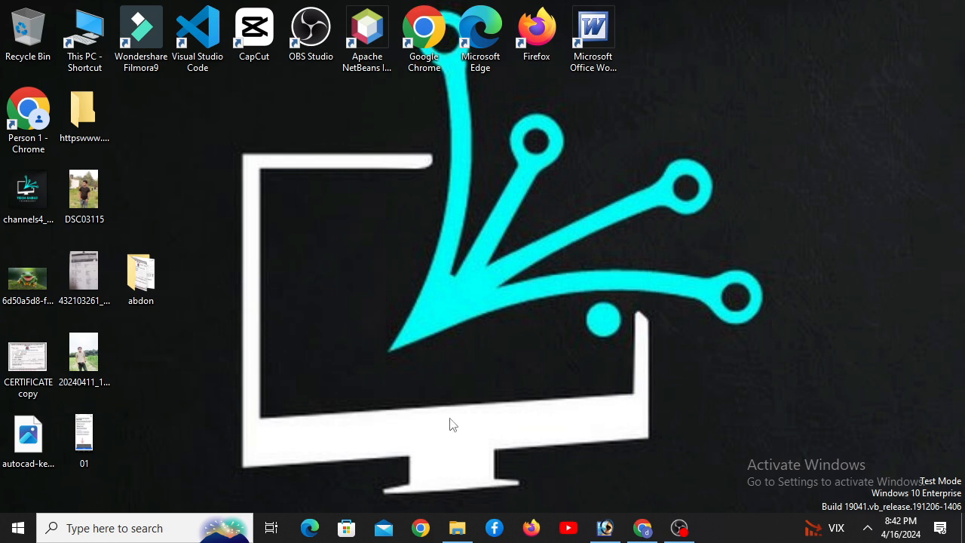
Open Edge, go to Google and search for 'birth certificate apply'.
click(306, 532)
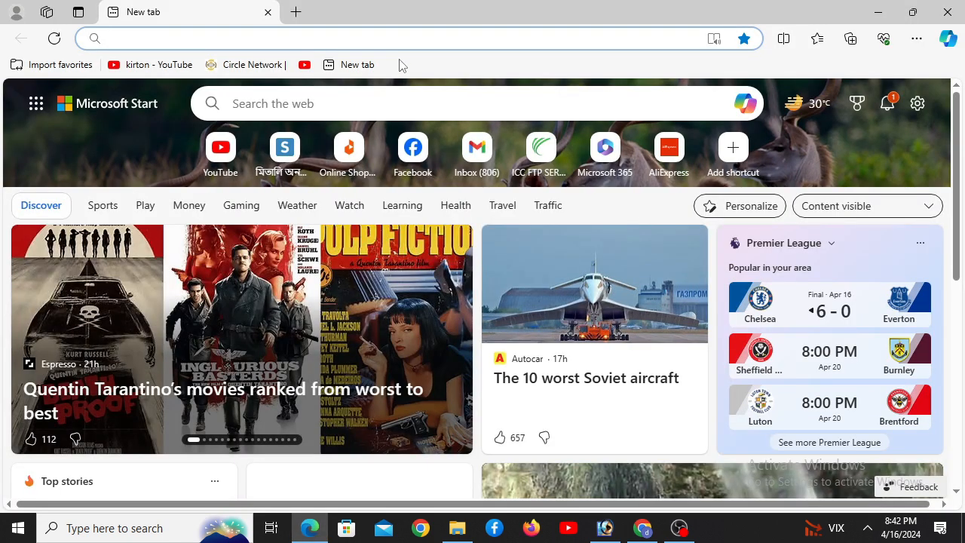
click(403, 34)
click(480, 201)
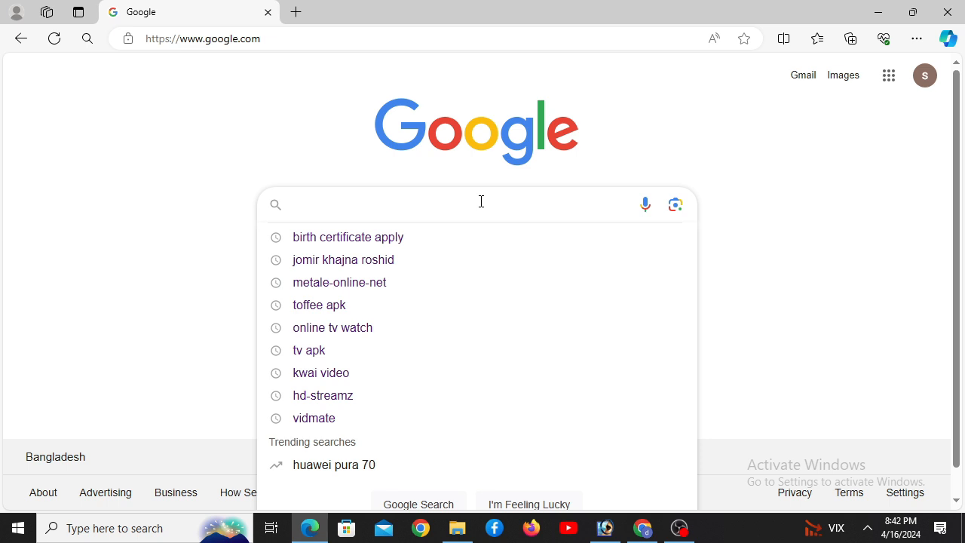
click(369, 238)
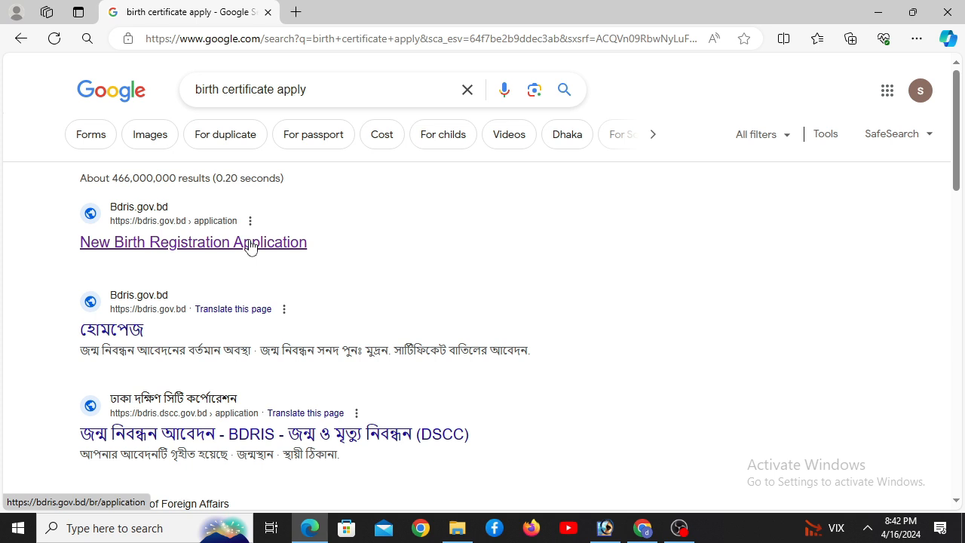
Open the New Birth Registration Application, dismiss translation, choose জন্মস্থান and continue to the form.
click(198, 250)
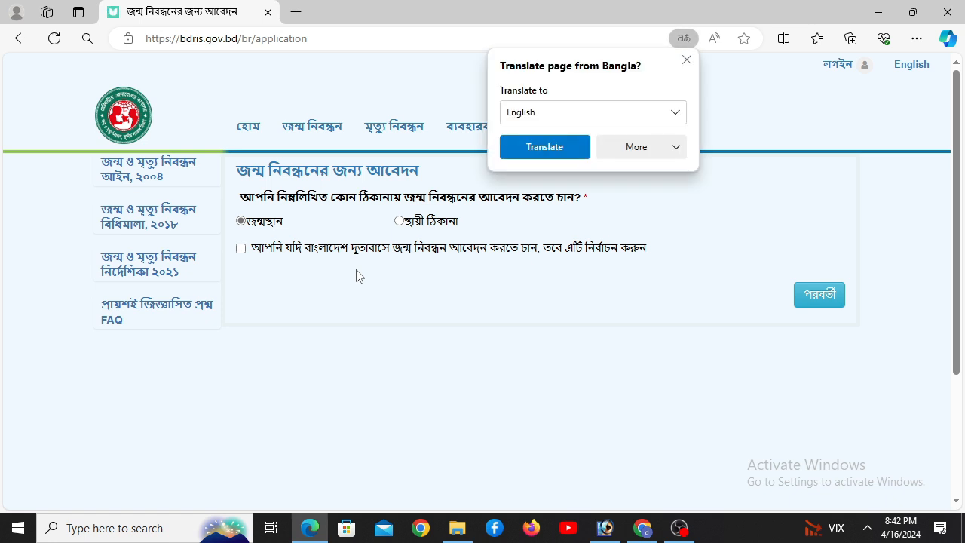
click(686, 60)
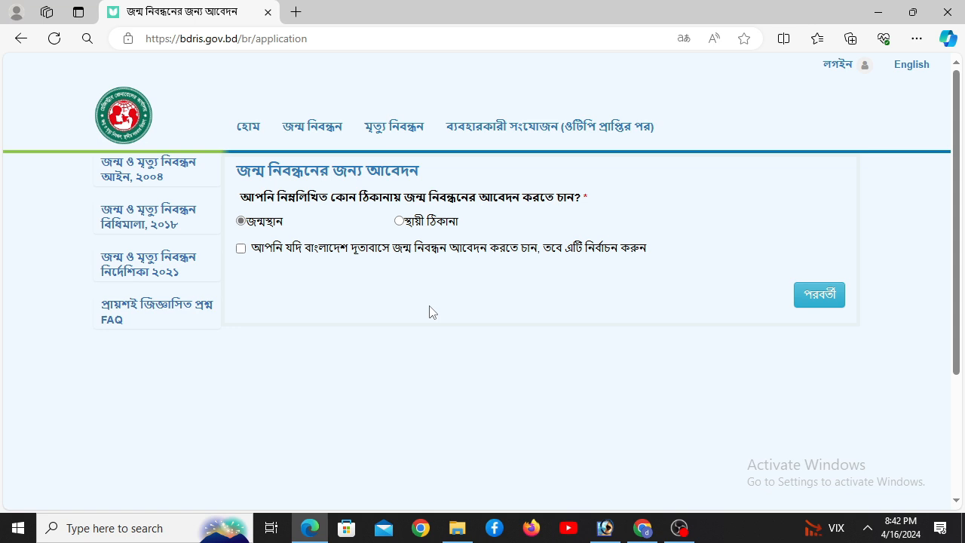
click(399, 221)
click(241, 221)
click(398, 222)
click(240, 221)
click(821, 299)
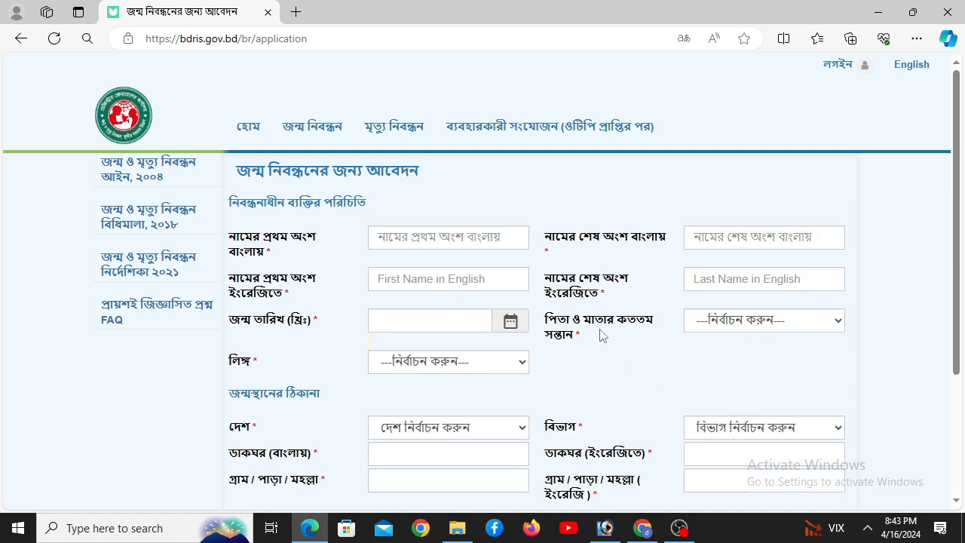
scroll(601, 335, down, 2)
scroll(359, 319, up, 1)
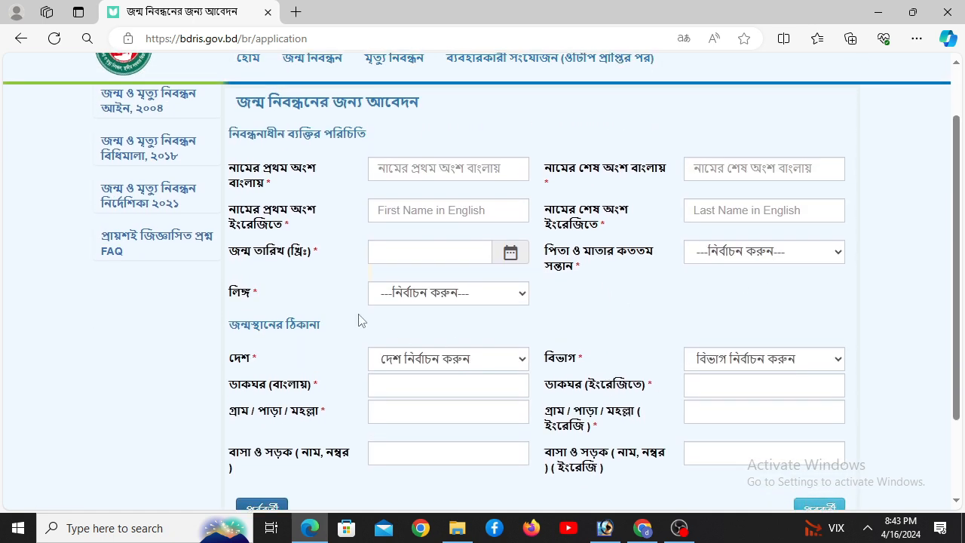
Switch to Unicode Bangla input and enter the registrant's Bangla first and last names.
click(265, 184)
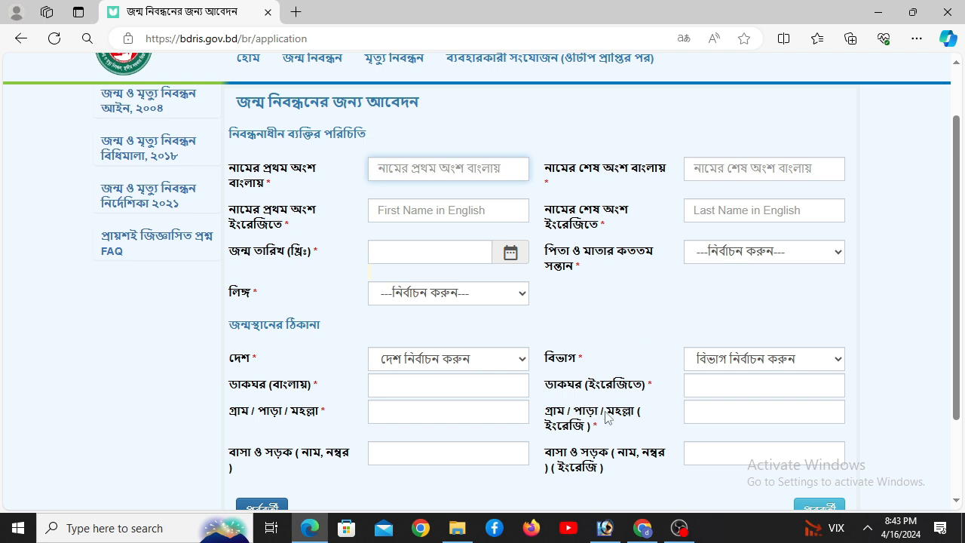
scroll(631, 390, up, 2)
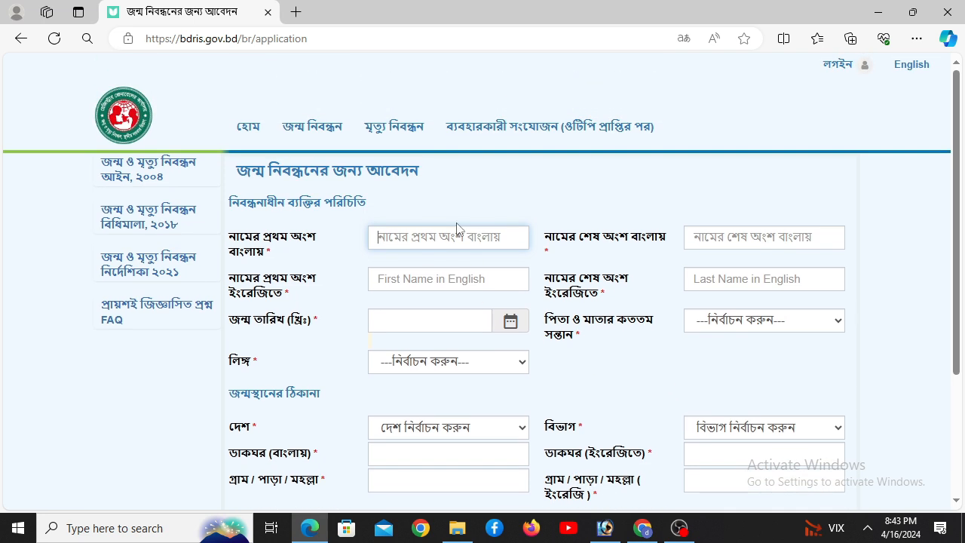
click(457, 235)
click(867, 528)
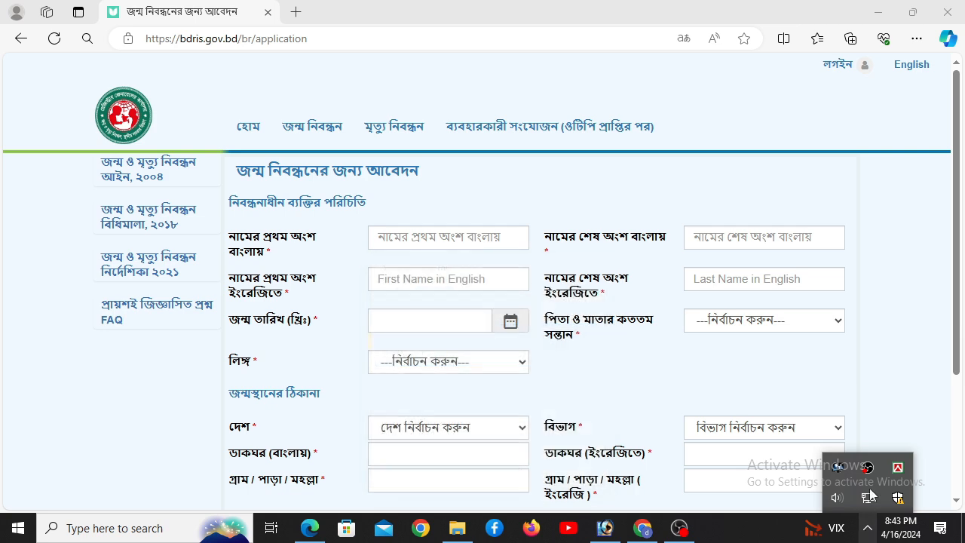
right_click(894, 468)
click(816, 366)
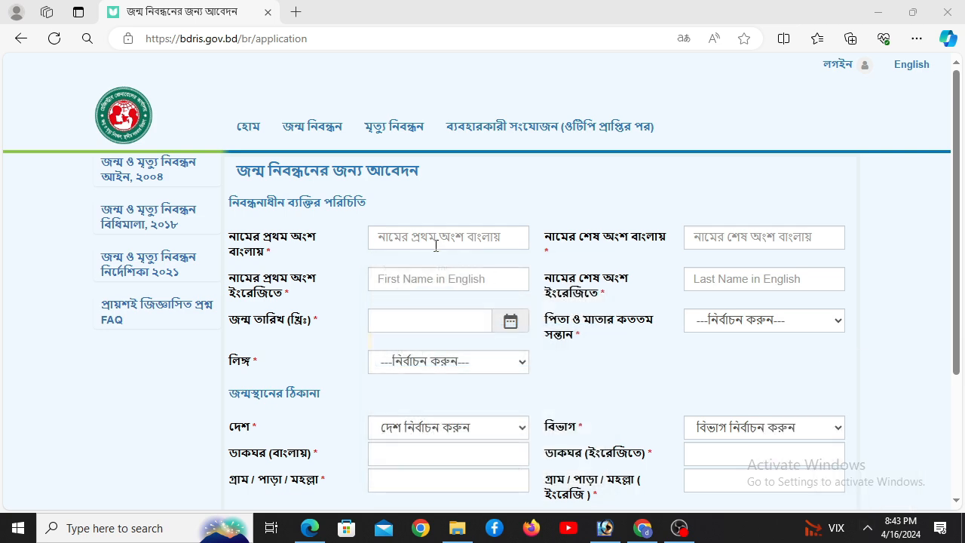
click(435, 243)
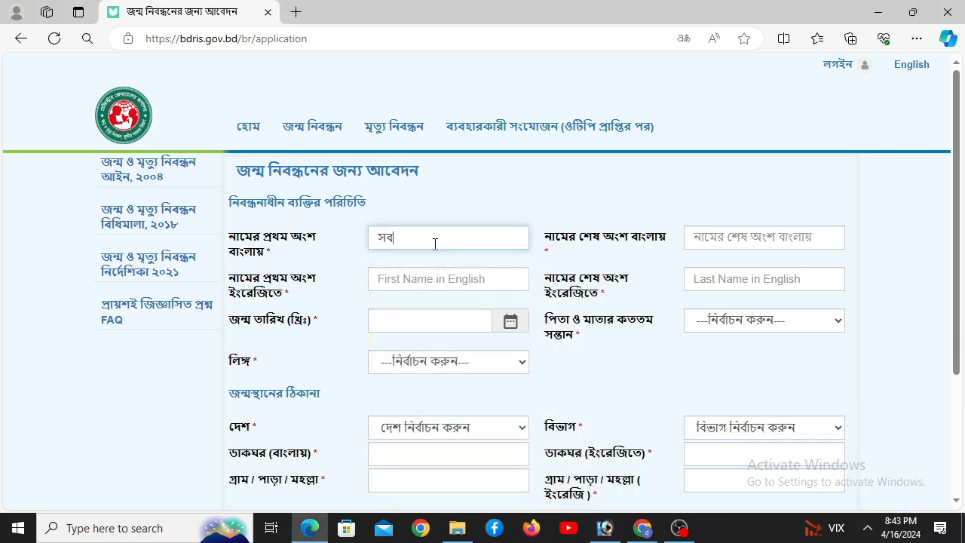
drag(434, 240, 407, 240)
key(ctrl+x)
click(716, 240)
key(ctrl+v)
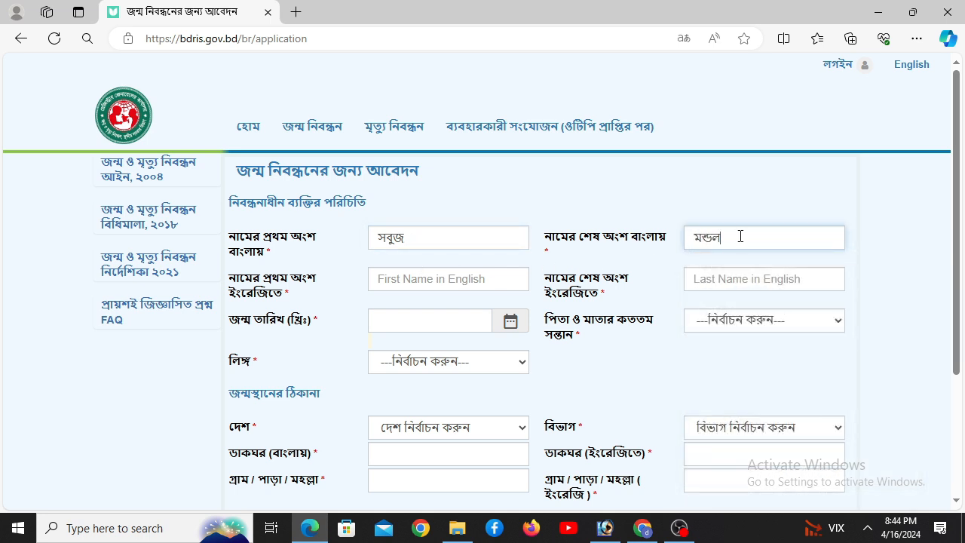
Enter the registrant's first and last names in English.
click(414, 279)
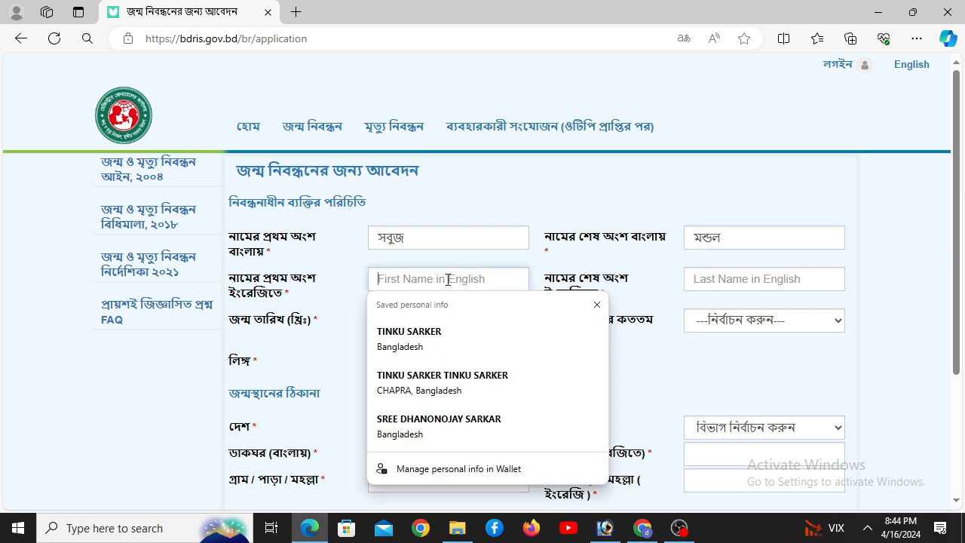
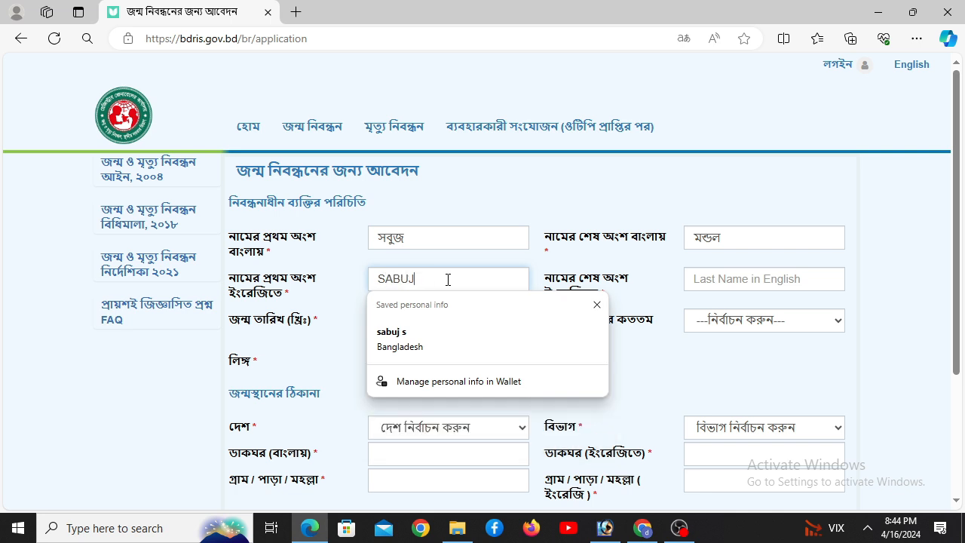
click(770, 279)
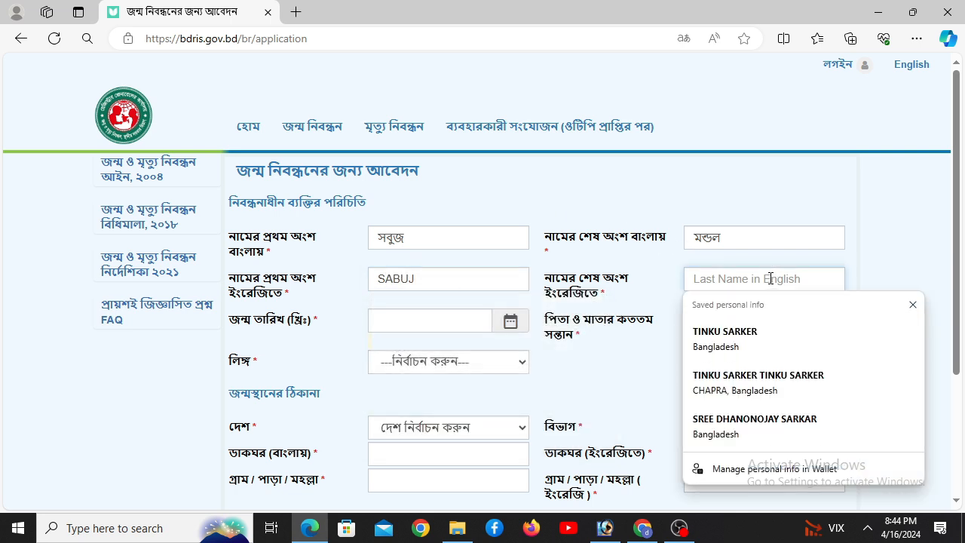
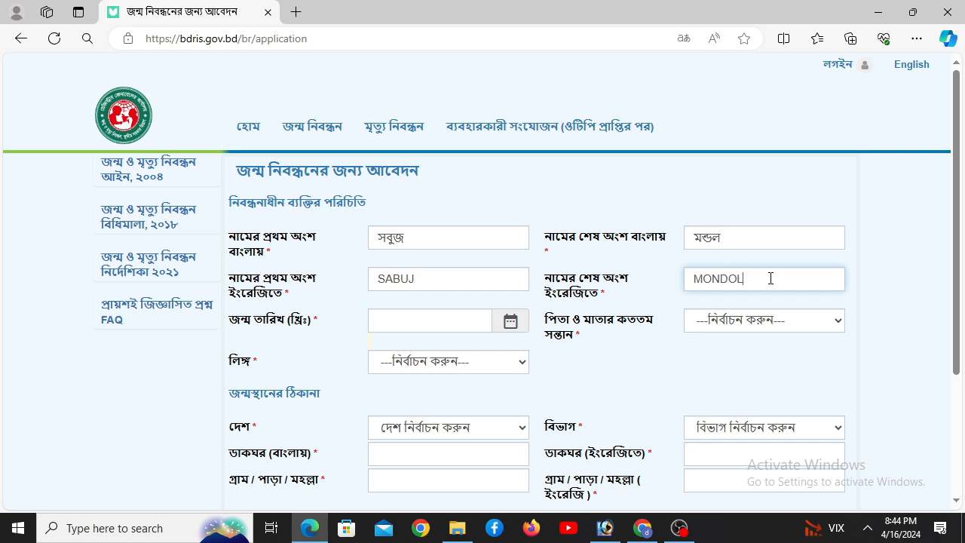
click(673, 386)
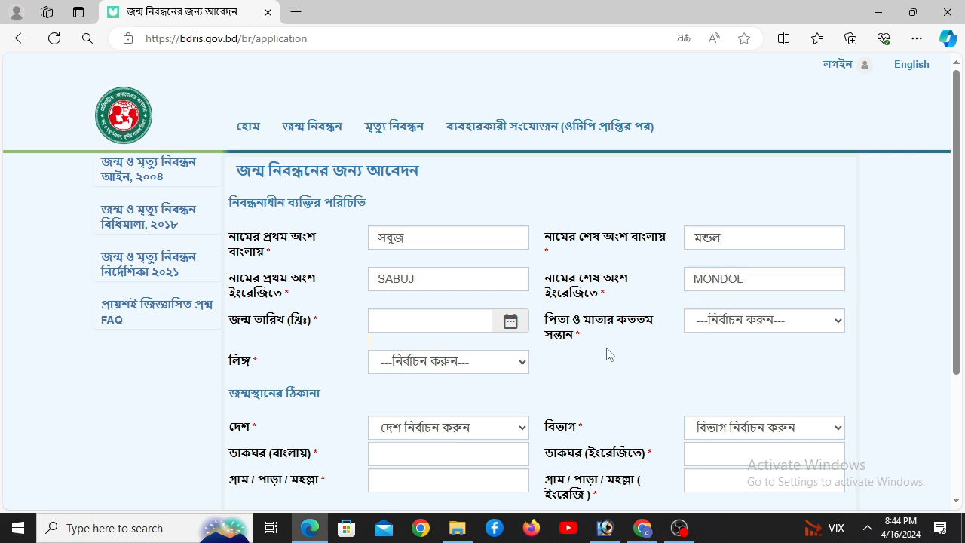
click(458, 329)
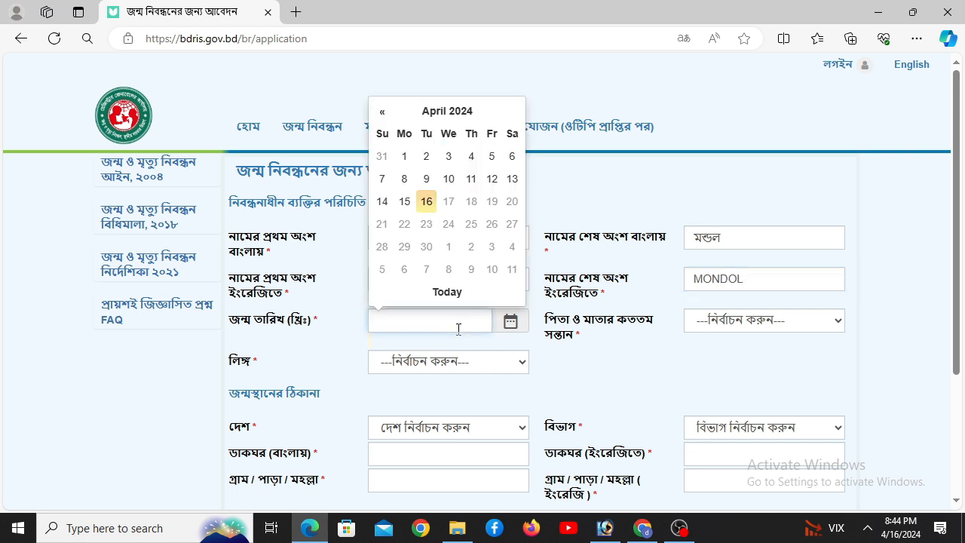
click(616, 369)
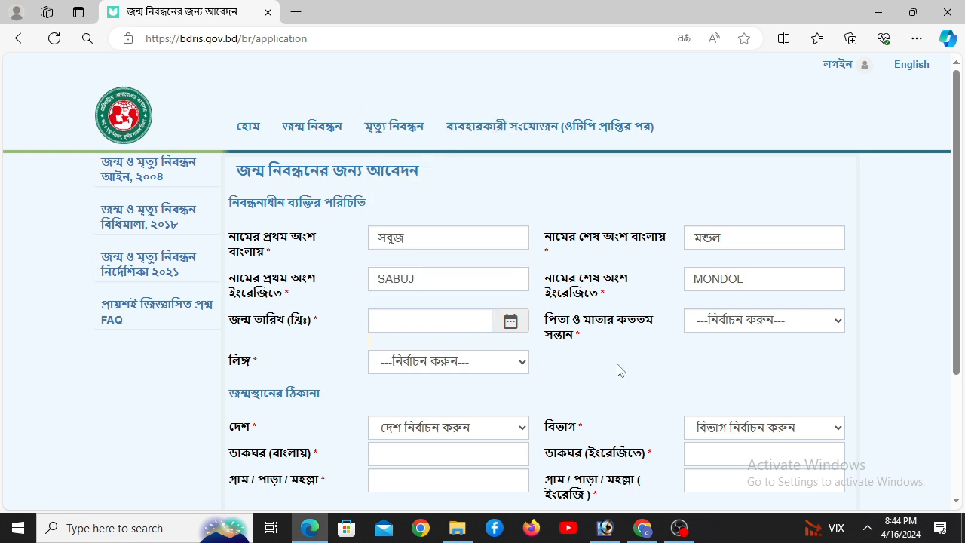
click(461, 319)
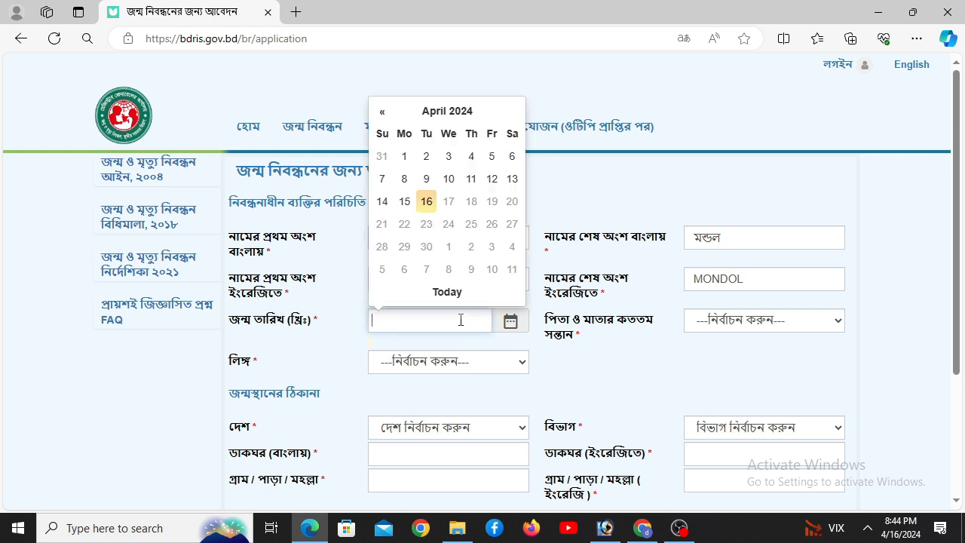
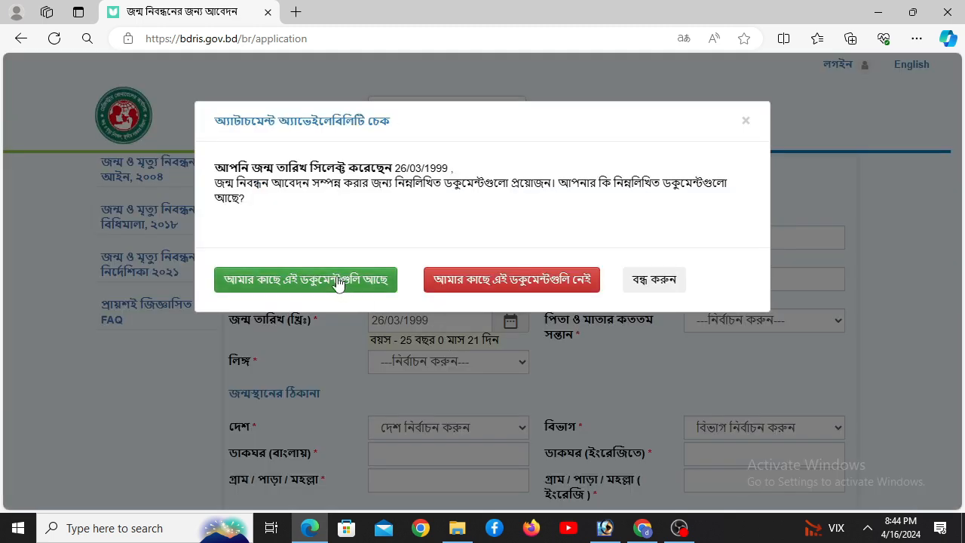
click(351, 388)
Set gender to পুরুষ and birth order to ৩.
click(421, 365)
click(416, 403)
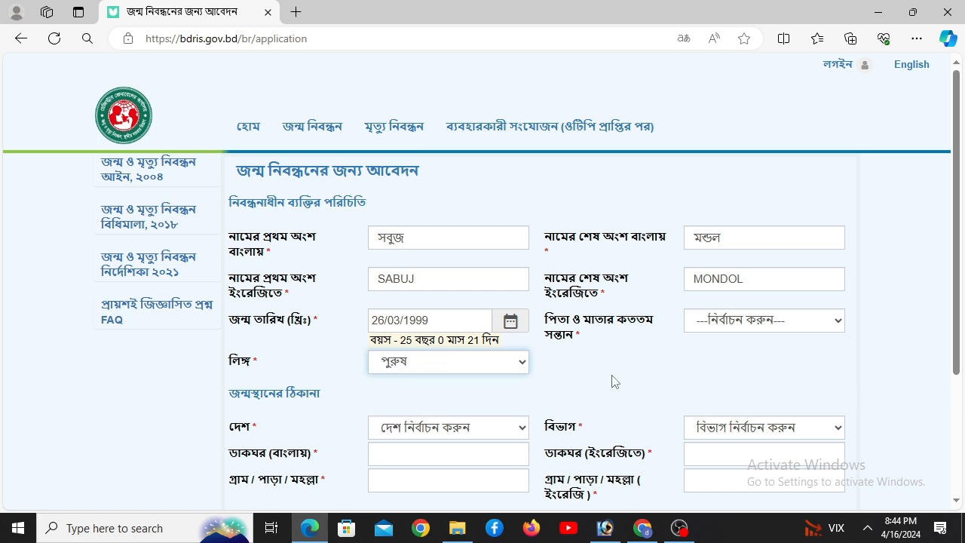
click(734, 325)
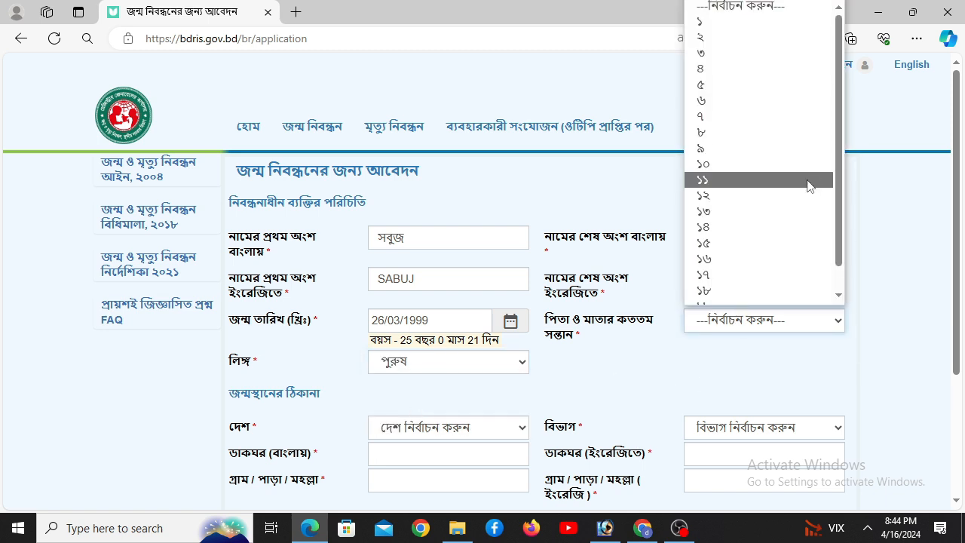
click(745, 53)
Set the birthplace to বাংলাদেশ, ঢাকা বিভাগ, ঢাকা, then choose the upazila, union and ward.
scroll(635, 392, down, 2)
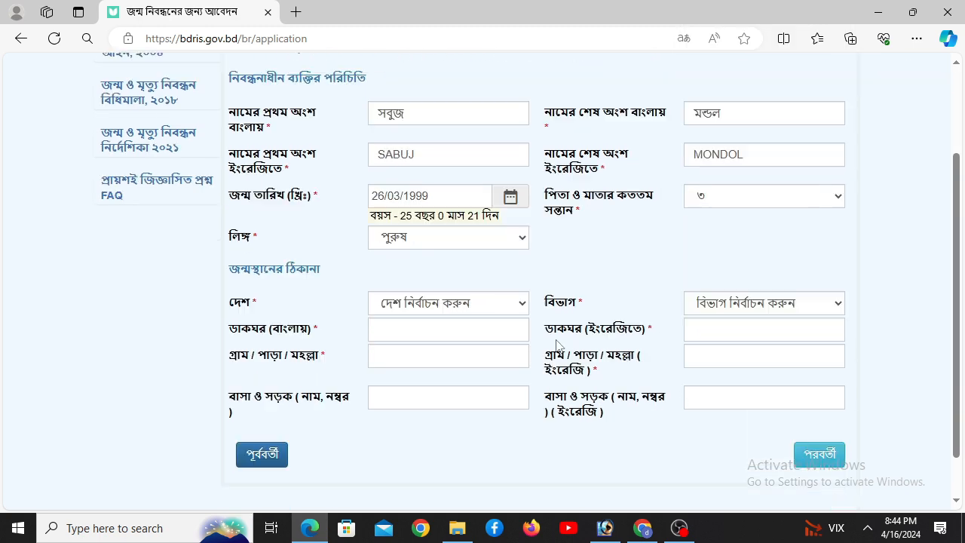
click(418, 300)
click(445, 327)
click(751, 295)
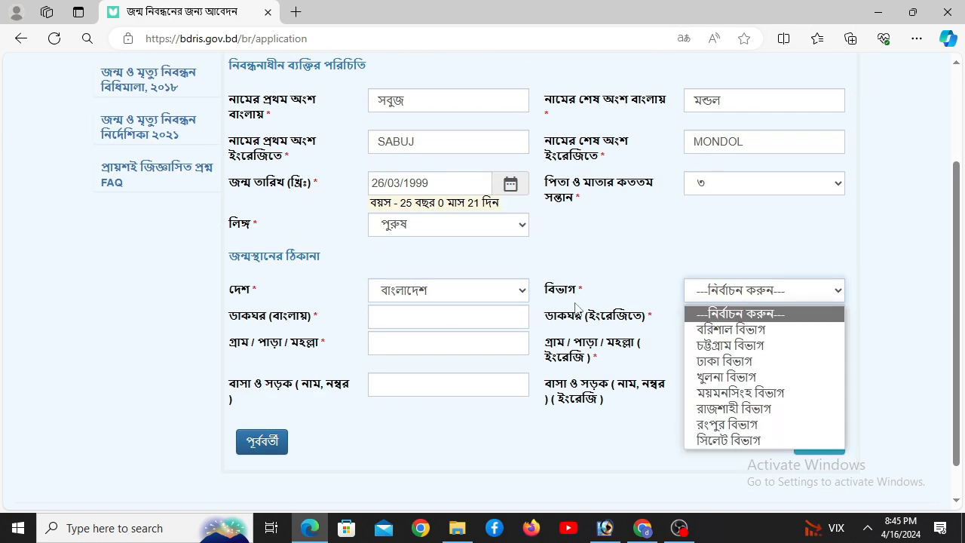
click(730, 363)
click(427, 321)
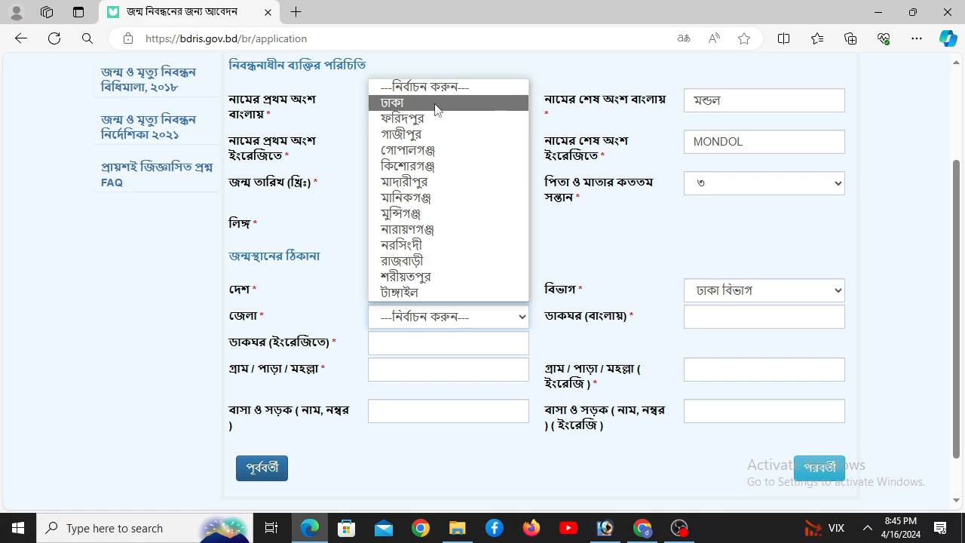
click(440, 103)
click(742, 317)
click(722, 434)
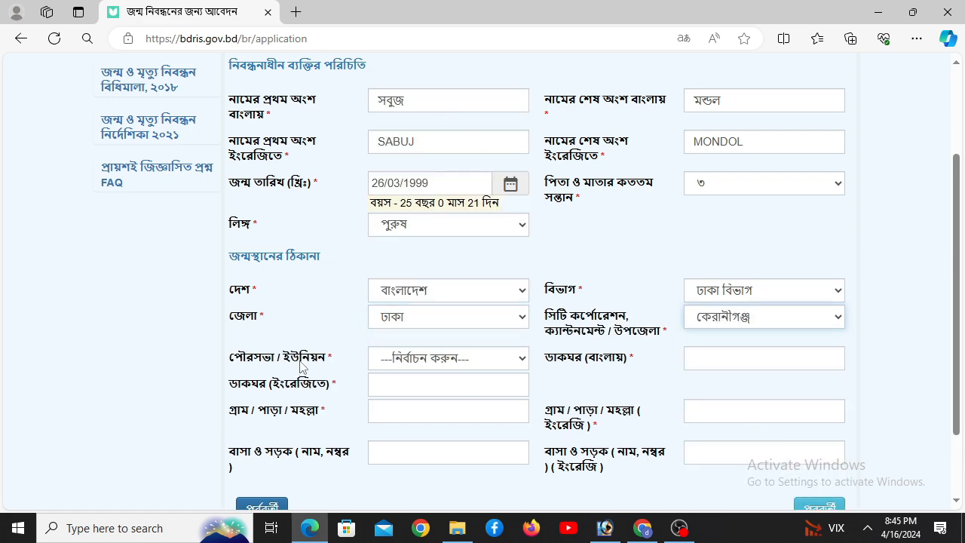
click(427, 359)
click(443, 224)
click(773, 362)
click(758, 254)
Switch to Bangla Unicode and enter the Bangla post office, village and house number.
click(430, 382)
click(867, 528)
right_click(896, 471)
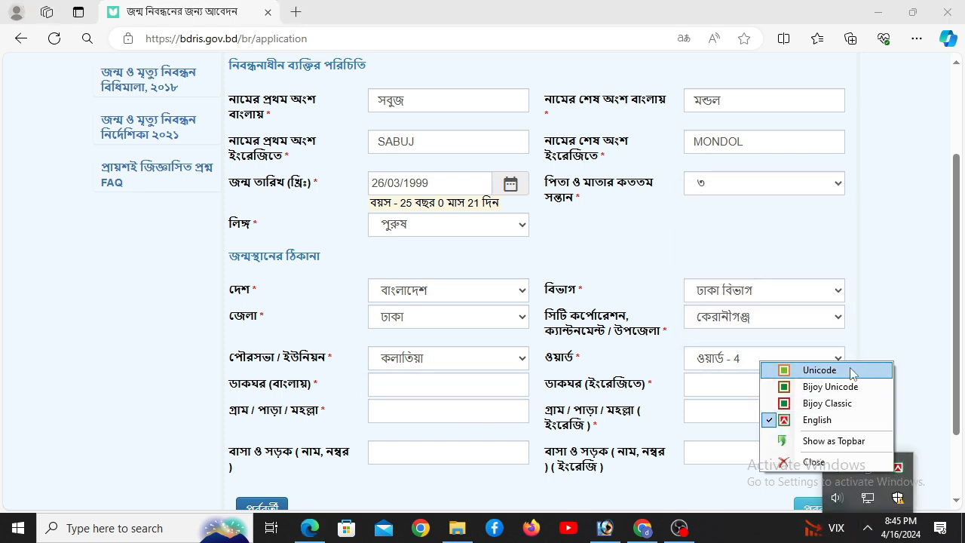
click(853, 373)
click(454, 384)
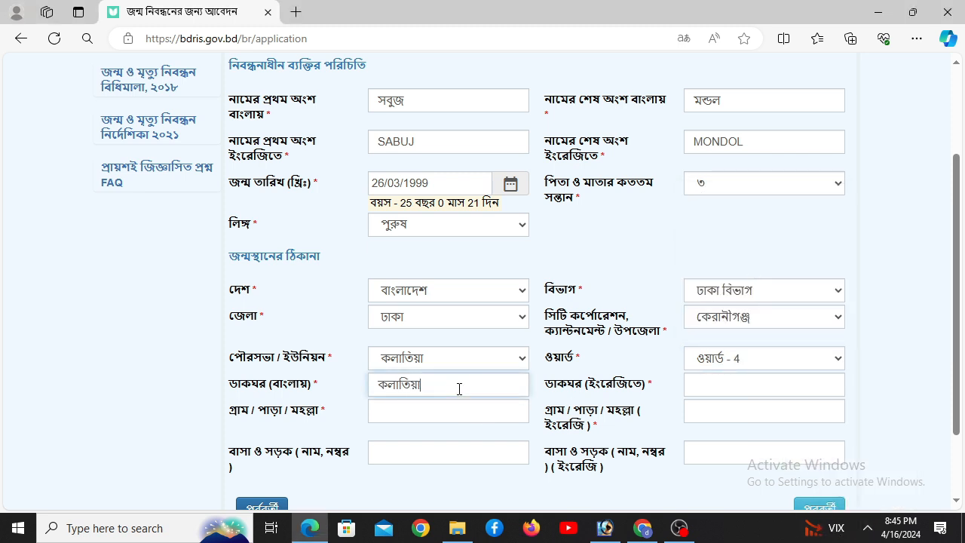
click(505, 416)
click(469, 456)
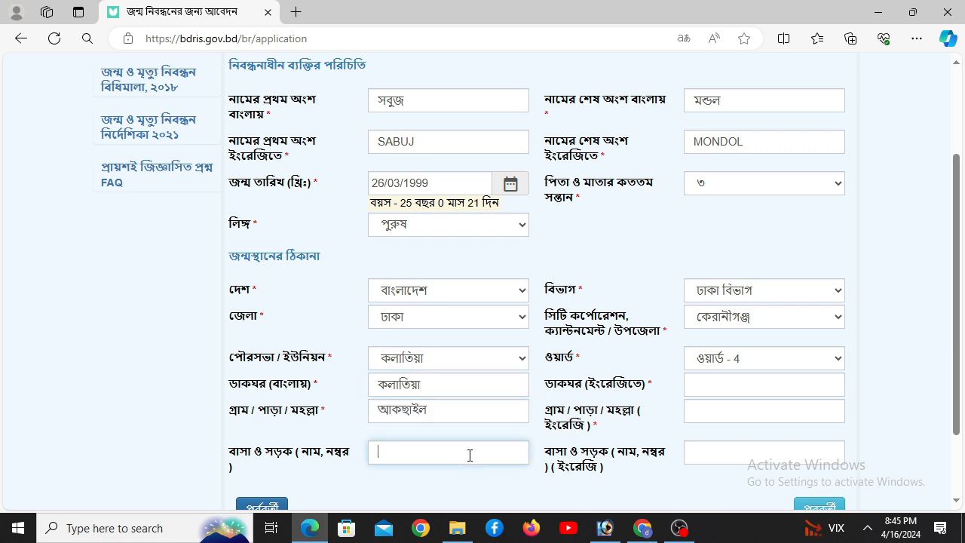
Enter the post office, village and house number in English.
click(723, 393)
click(721, 414)
click(721, 453)
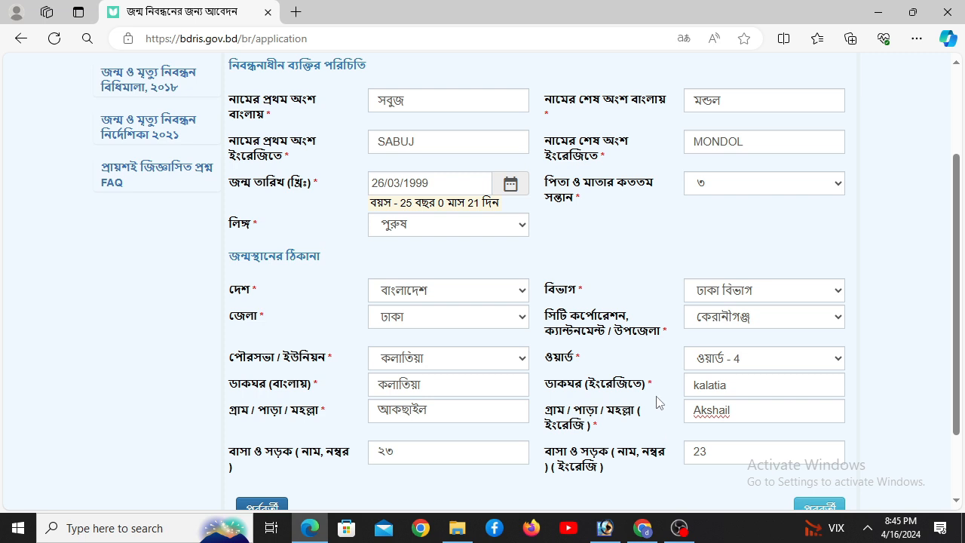
scroll(663, 392, down, 2)
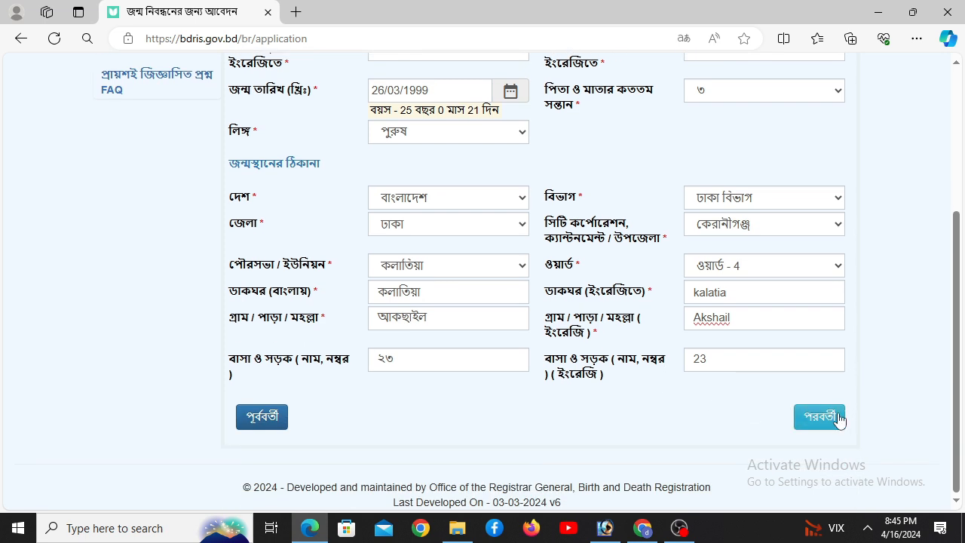
Continue to the parents' information and begin the father's Bangla name with Unicode input.
click(820, 419)
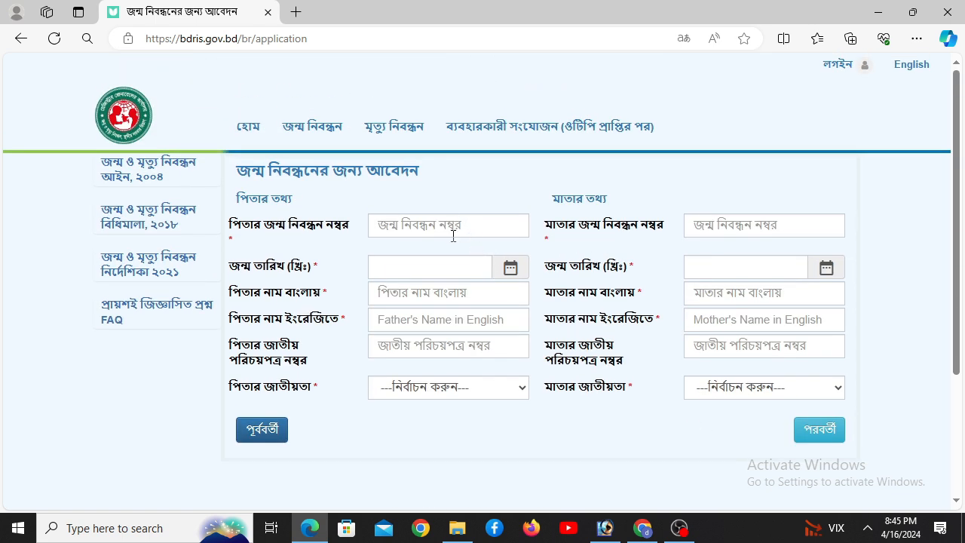
click(431, 297)
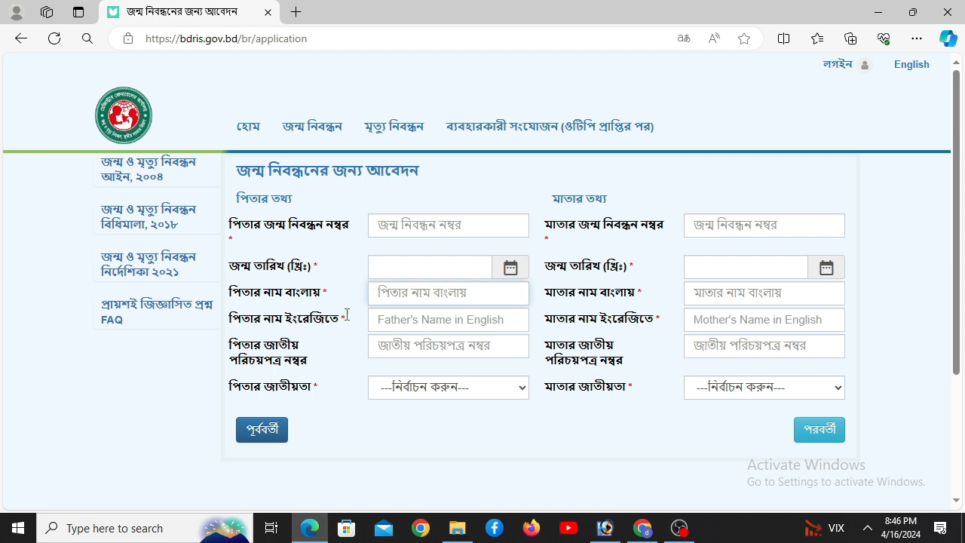
click(468, 444)
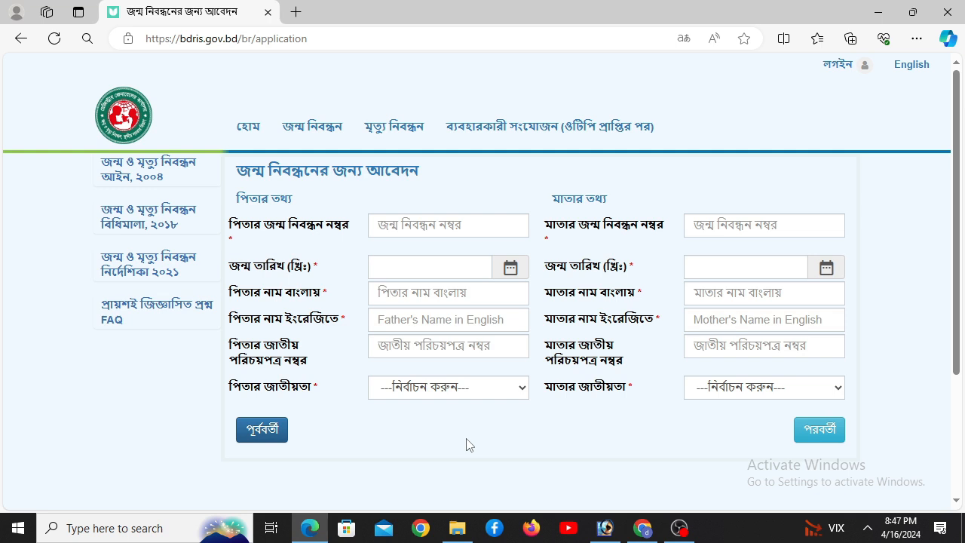
click(437, 300)
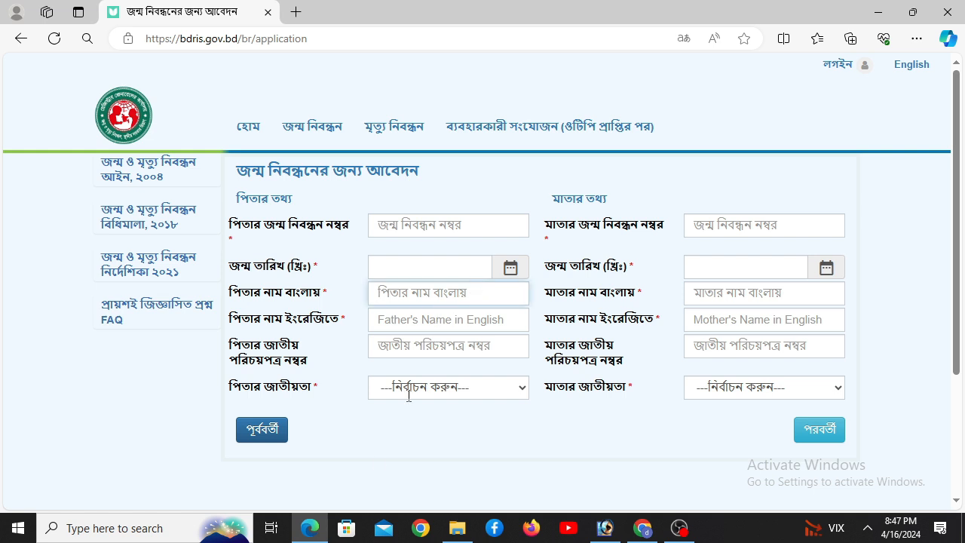
click(431, 220)
click(451, 299)
click(866, 527)
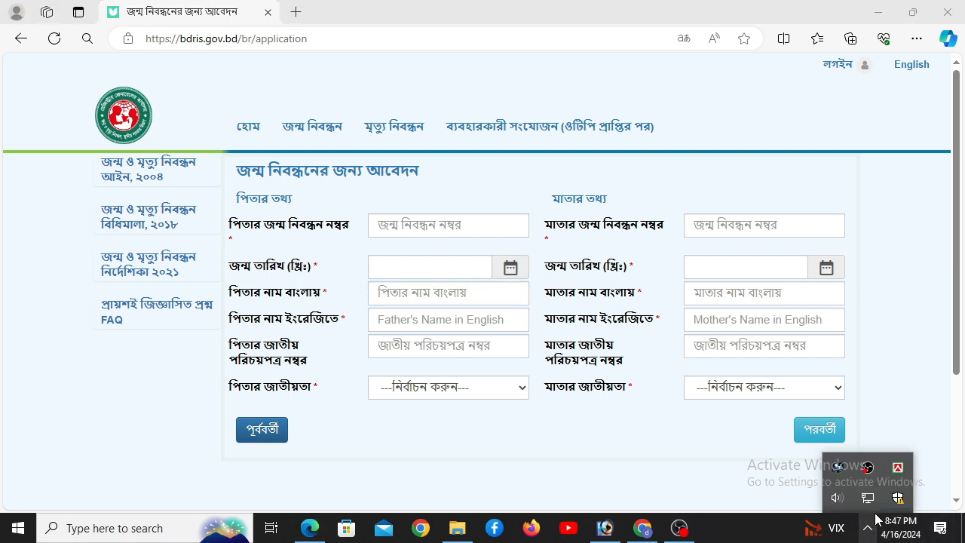
right_click(898, 470)
click(792, 368)
click(491, 300)
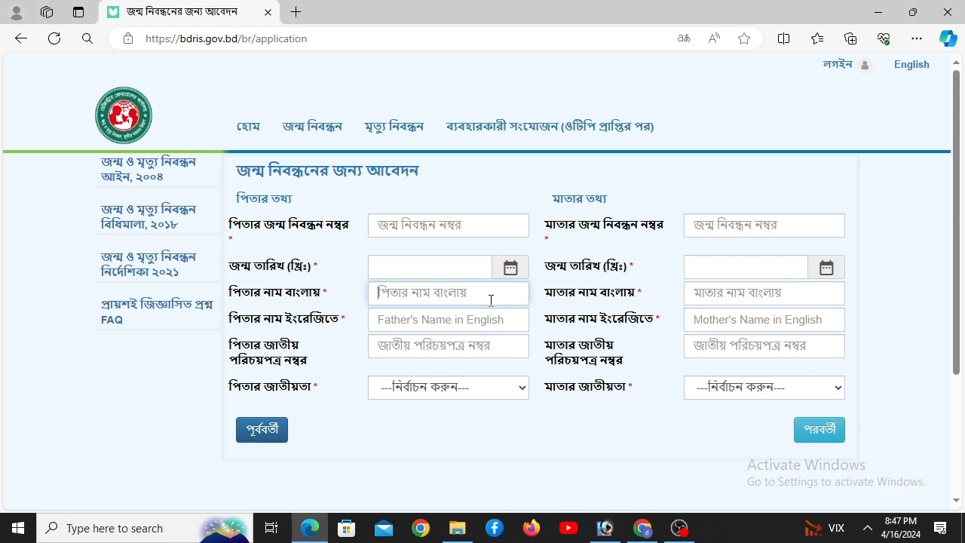
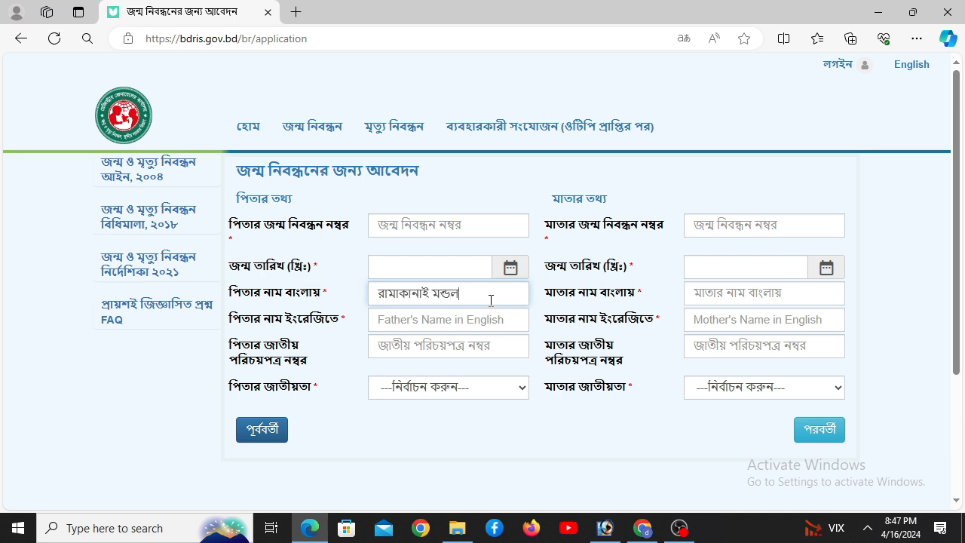
Switch back to Bangla Unicode input and enter the mother's Bangla name.
click(488, 322)
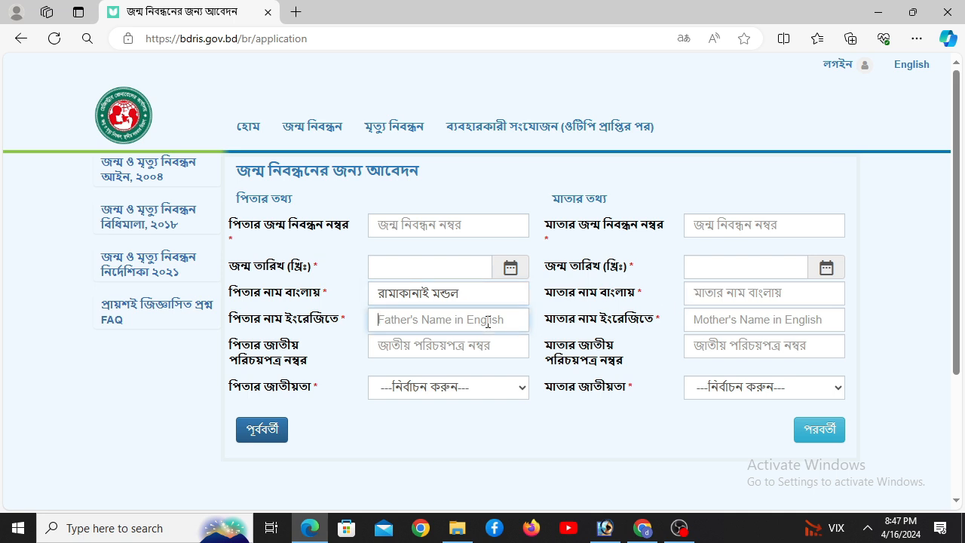
text(প)
key(BackSpace)
click(866, 527)
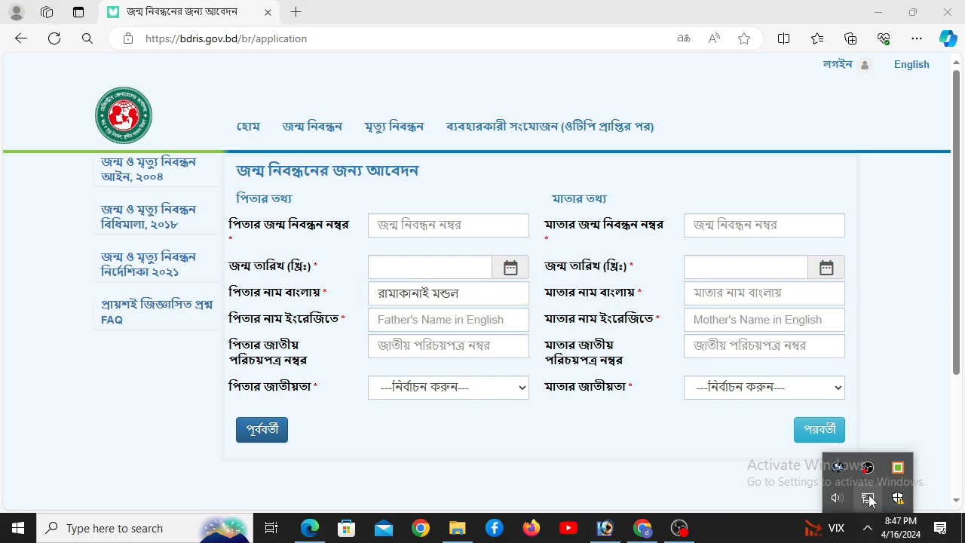
right_click(896, 465)
click(856, 361)
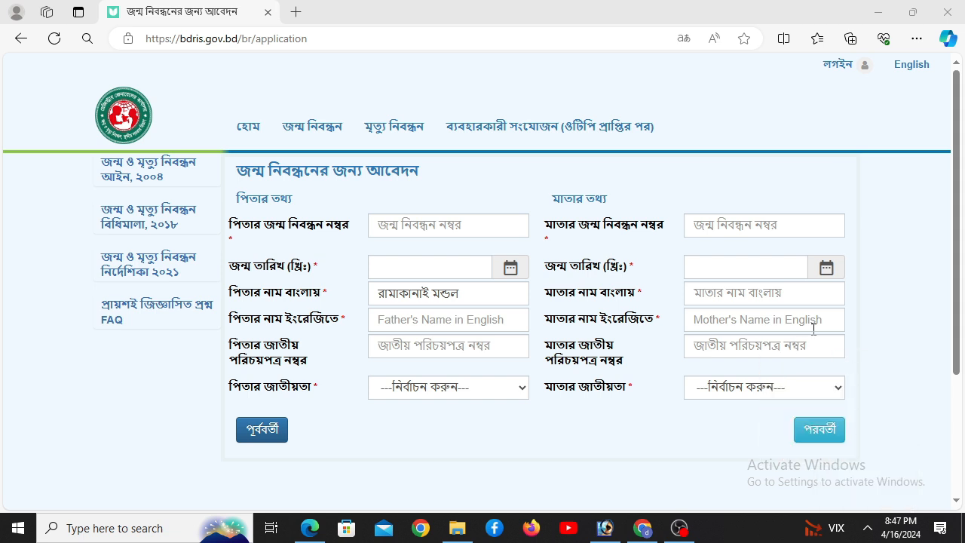
click(770, 296)
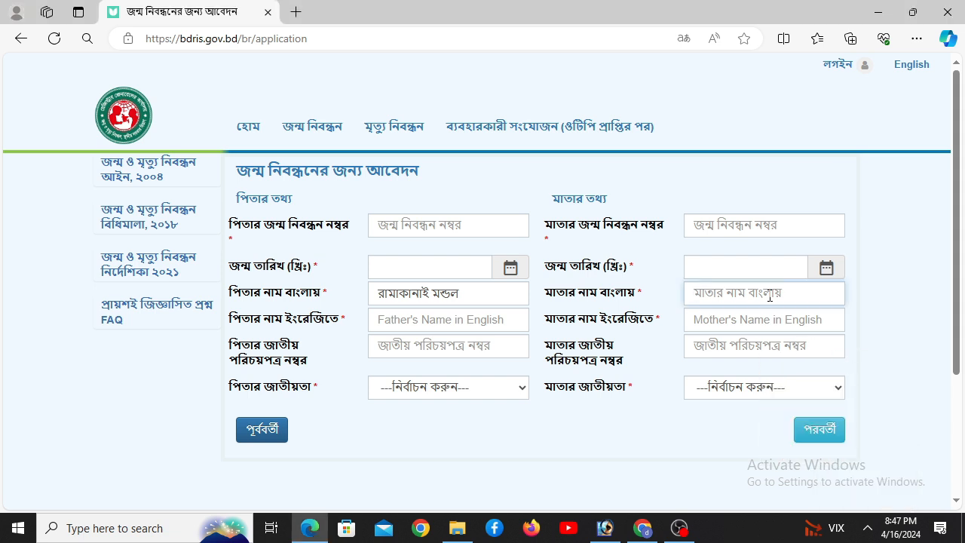
text(শ্যামরান)
Enter the father's and mother's names in English.
click(421, 324)
text(bd)
key(BackSpace)
key(BackSpace)
text(d)
key(BackSpace)
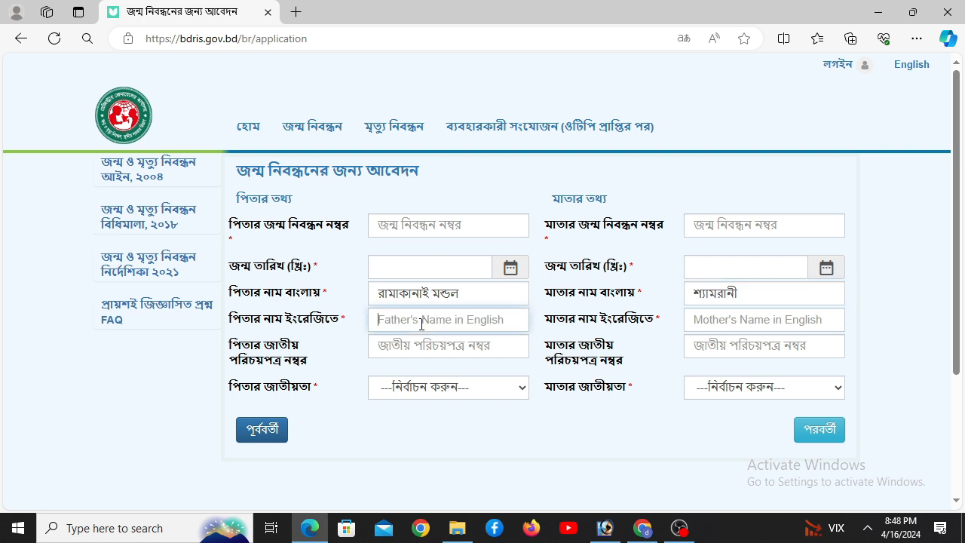
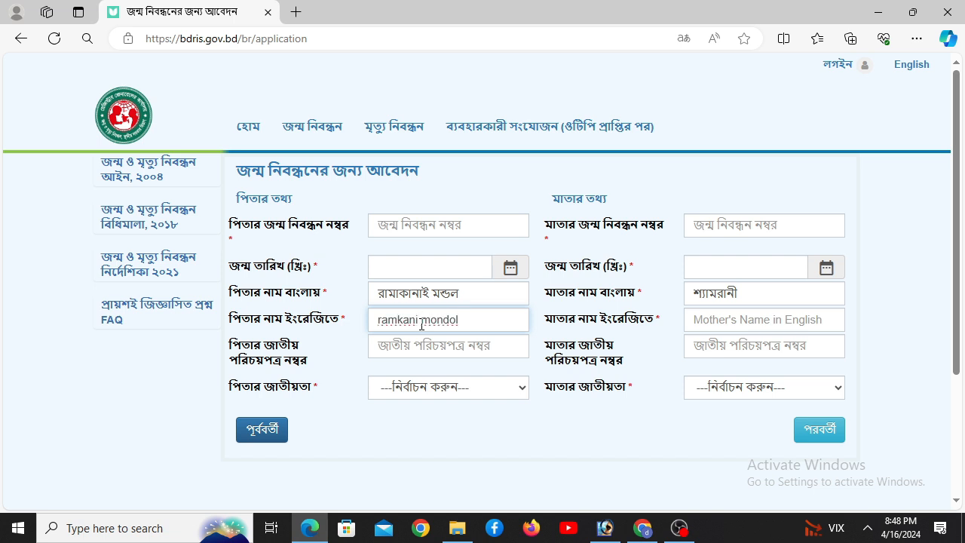
click(743, 320)
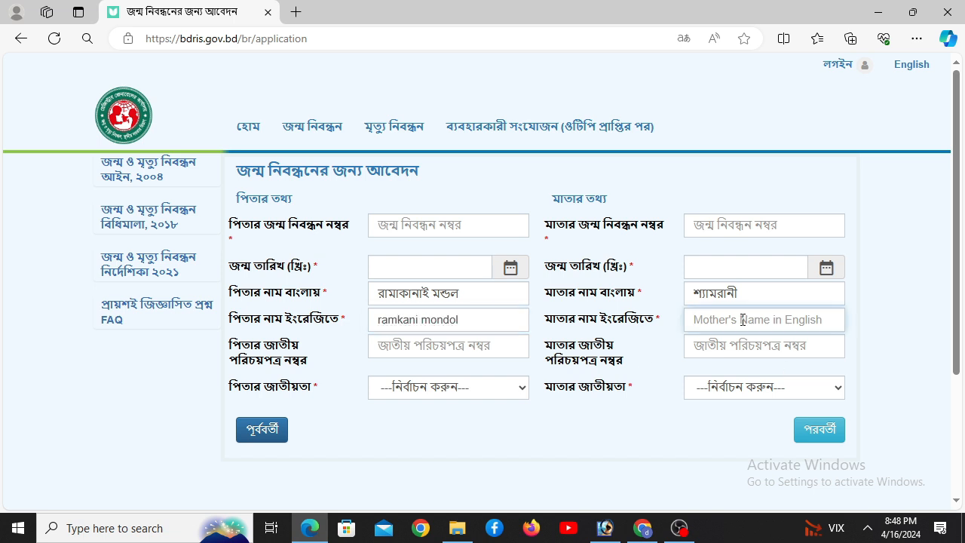
text(samrani)
Set both parents' nationality to বাংলাদেশী and continue to the address step.
click(465, 387)
click(450, 93)
click(784, 387)
click(754, 93)
scroll(668, 414, down, 1)
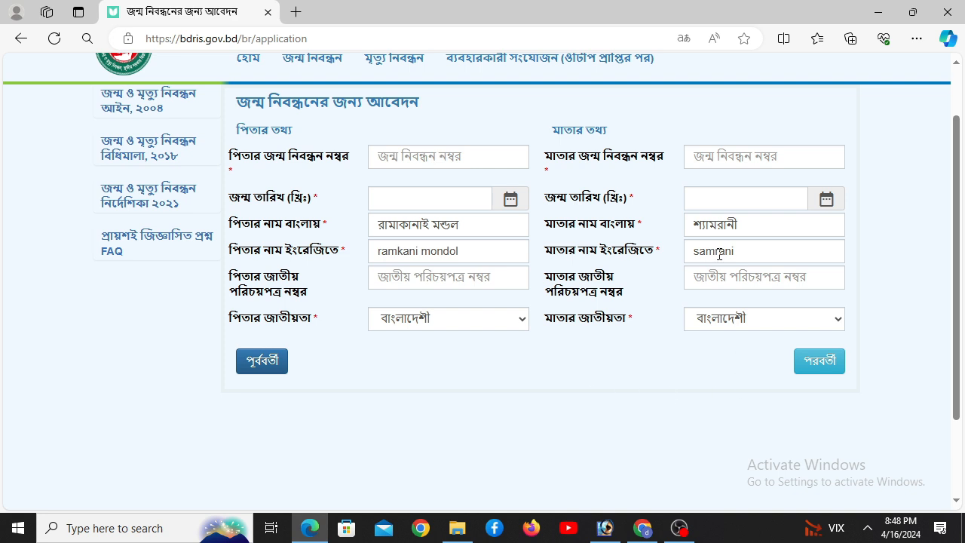
click(811, 372)
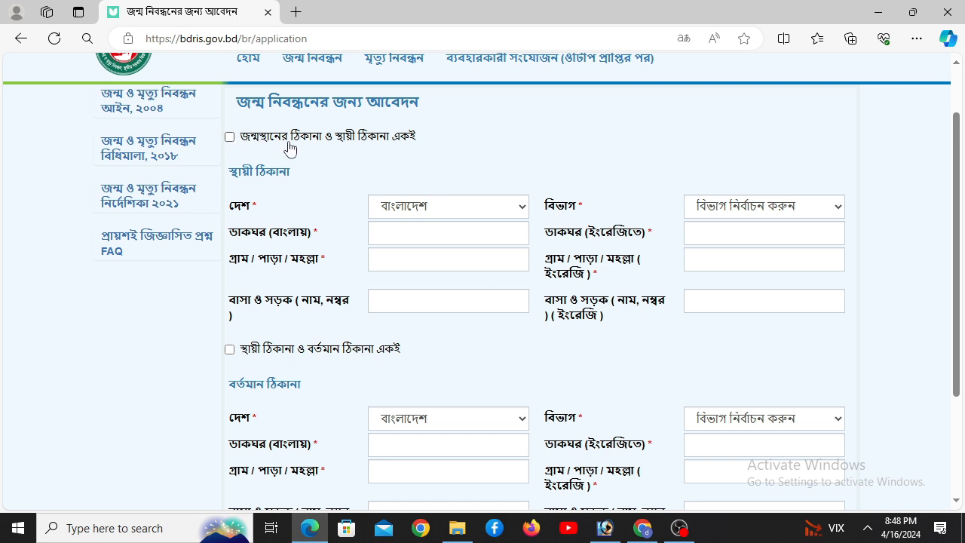
Tick the boxes copying birthplace to permanent address and permanent to current address.
click(230, 137)
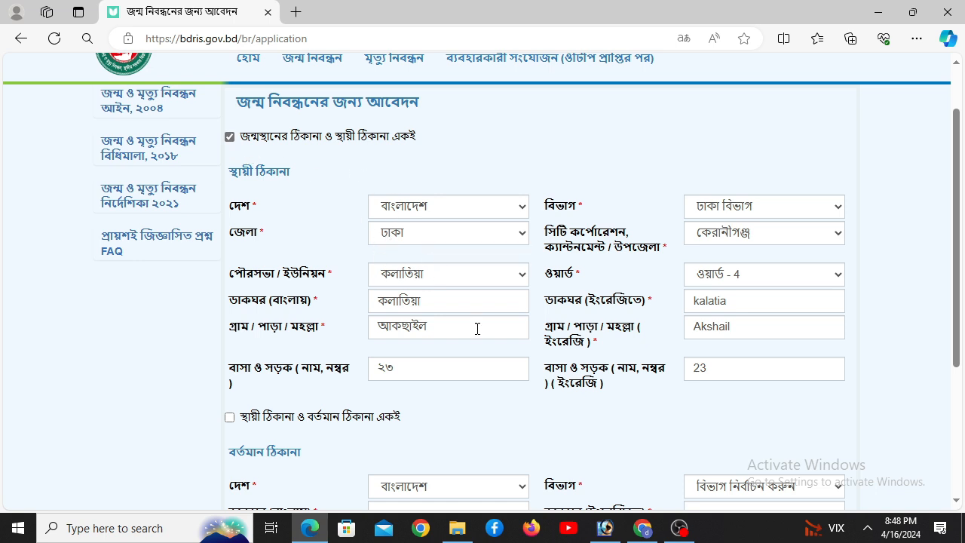
scroll(474, 331, down, 2)
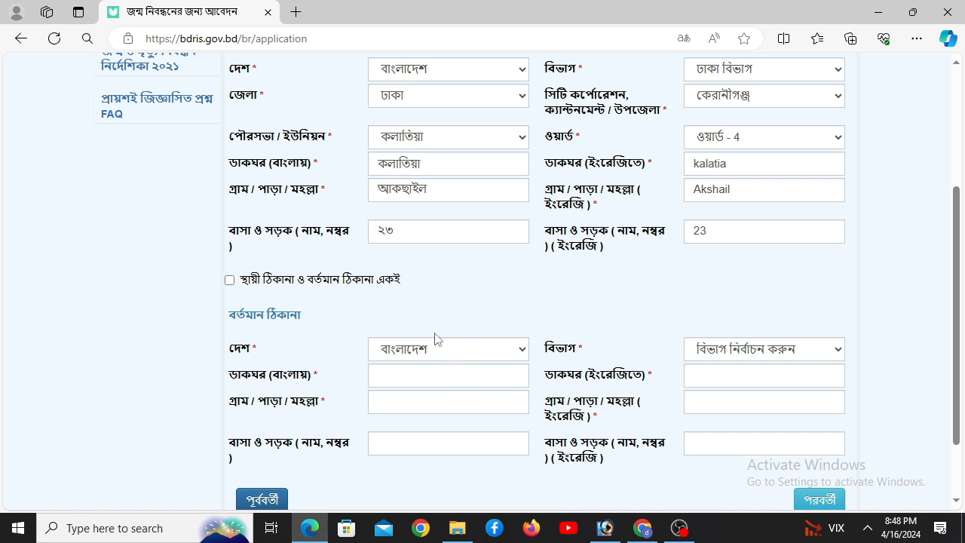
click(230, 280)
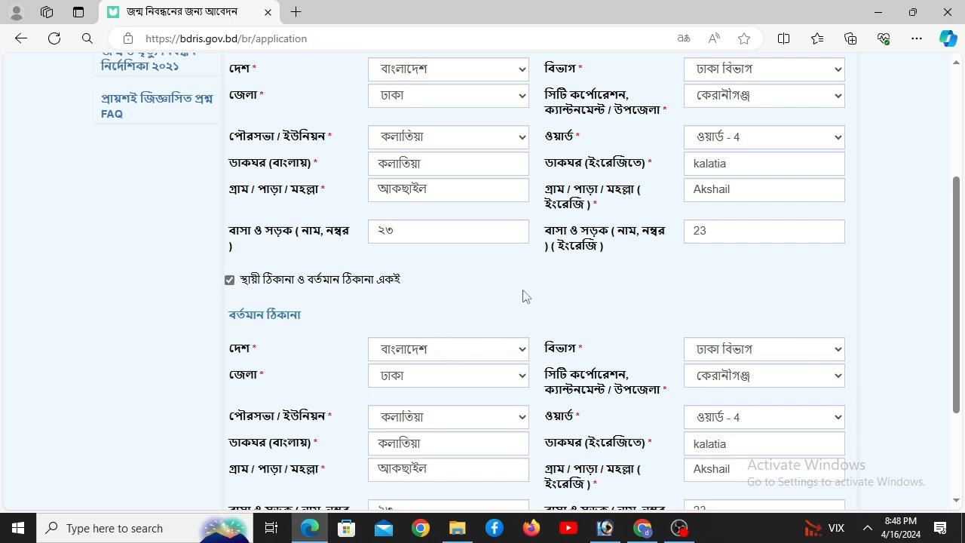
scroll(524, 292, down, 2)
scroll(528, 290, down, 1)
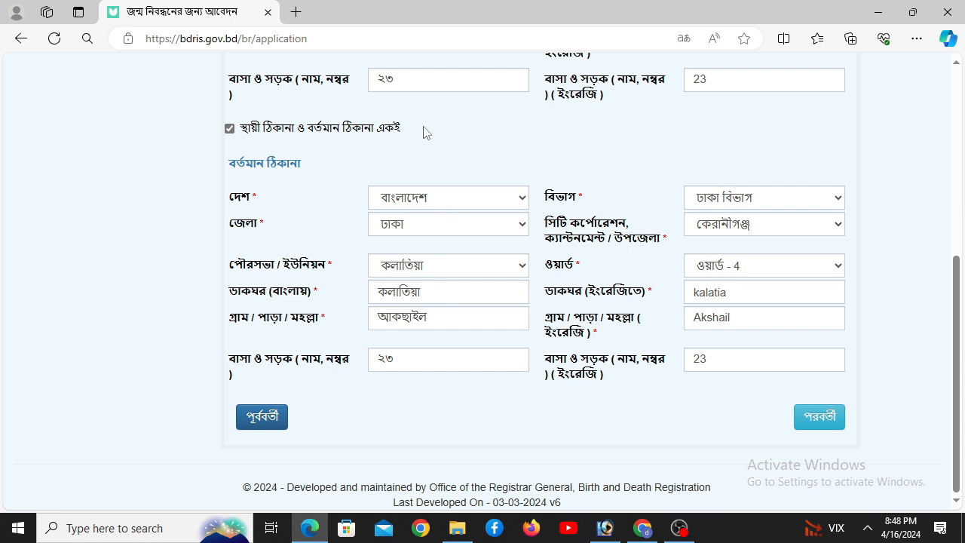
Continue to the applicant step and set the applicant relationship to নিজ.
click(818, 417)
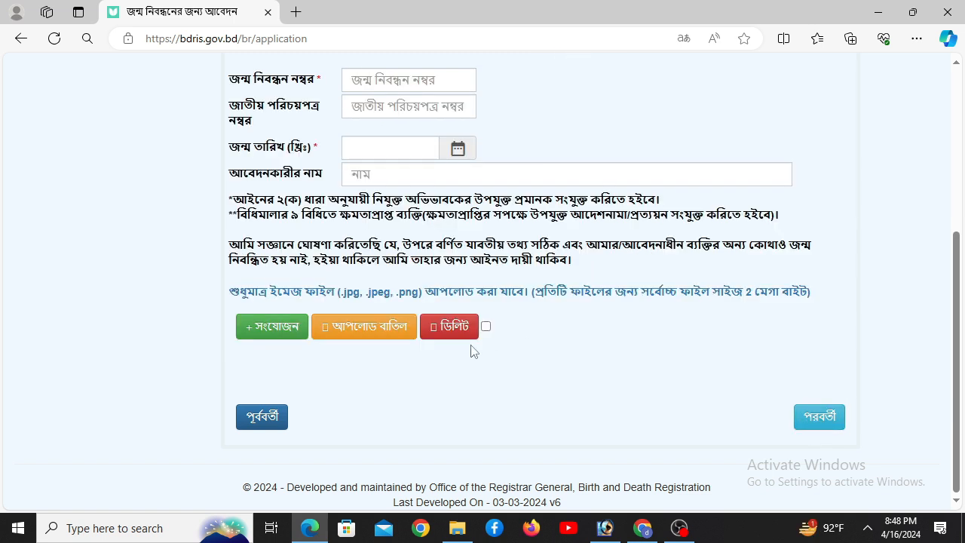
scroll(471, 350, up, 2)
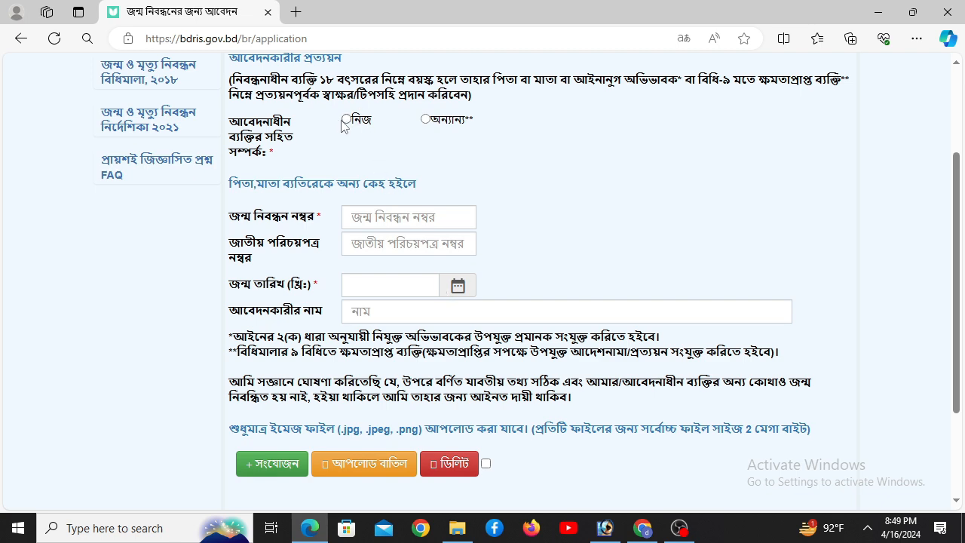
click(346, 119)
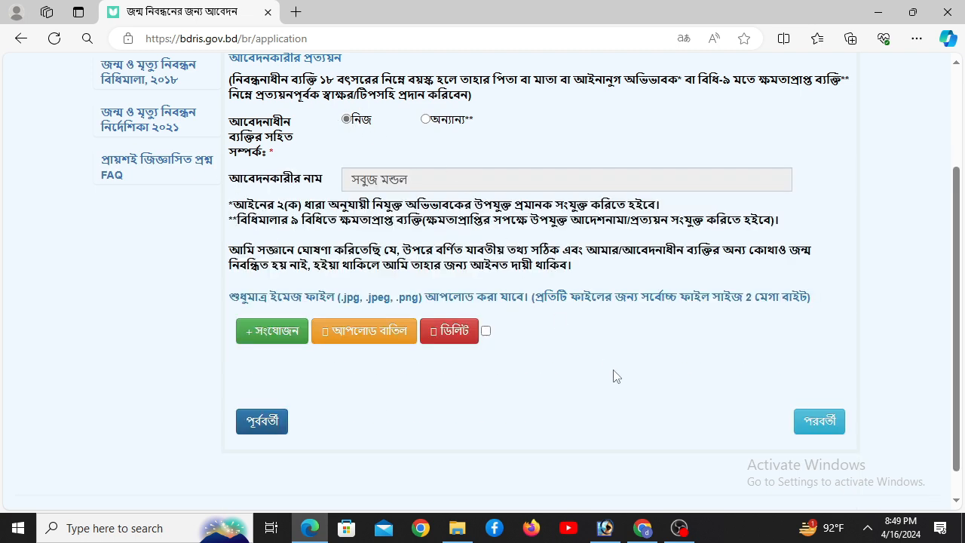
scroll(595, 385, down, 1)
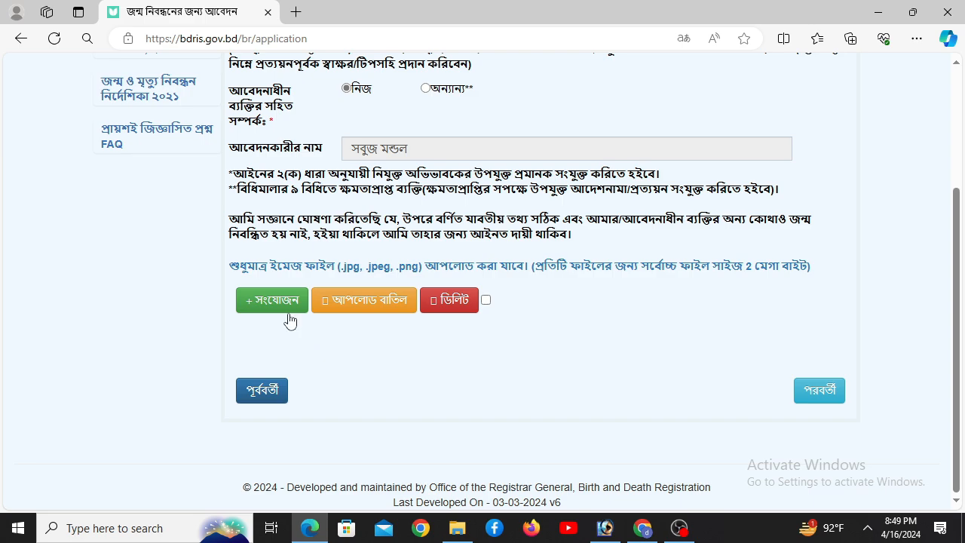
click(878, 12)
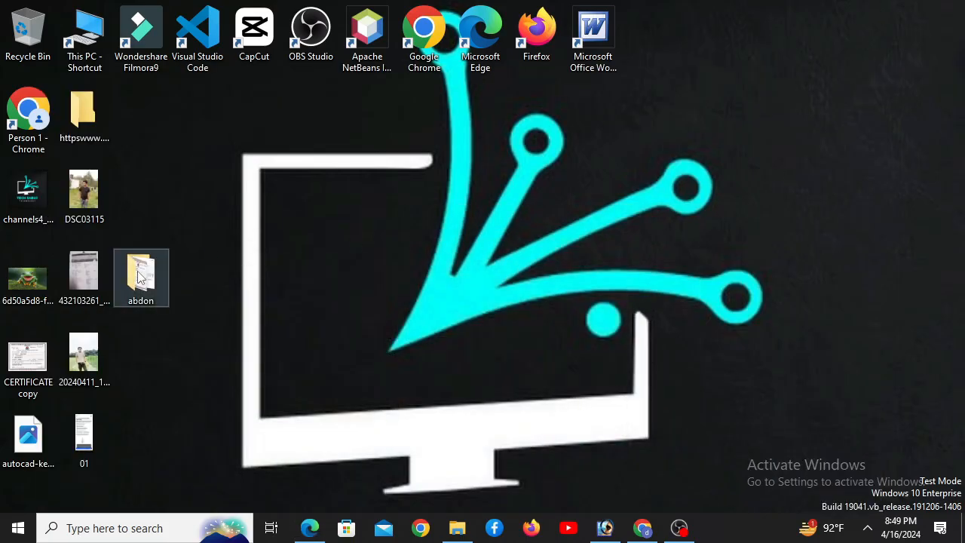
double_click(140, 277)
drag(329, 253, 159, 245)
click(159, 274)
click(174, 203)
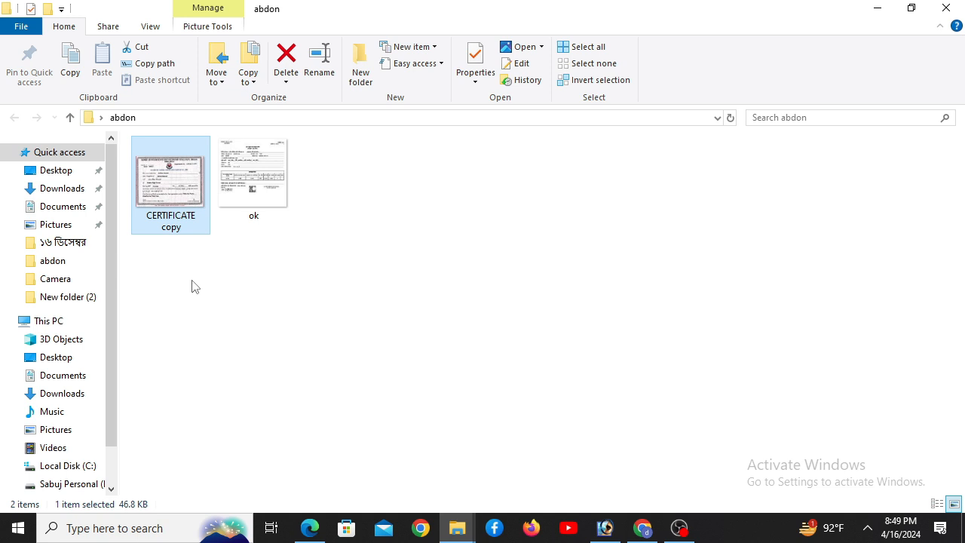
click(192, 280)
click(241, 179)
click(249, 309)
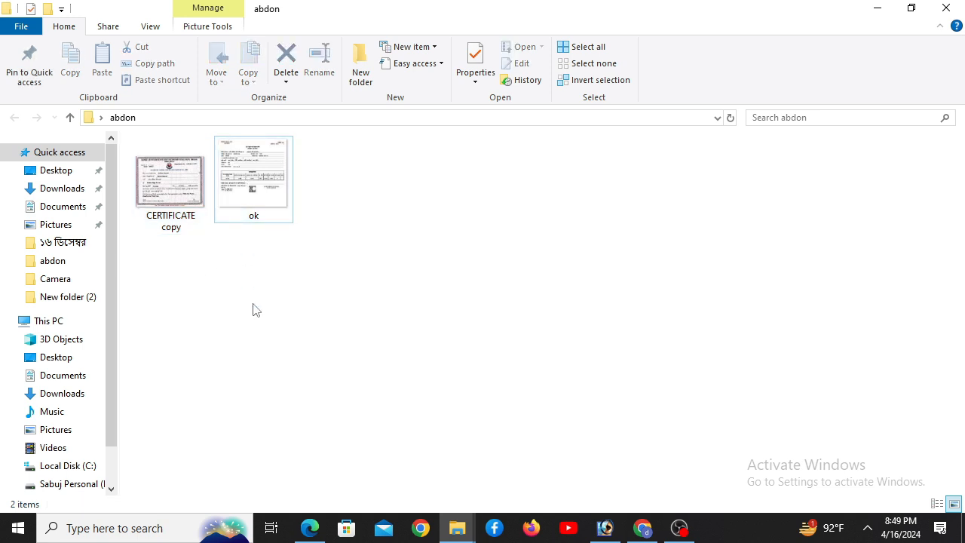
click(267, 202)
click(419, 259)
click(309, 528)
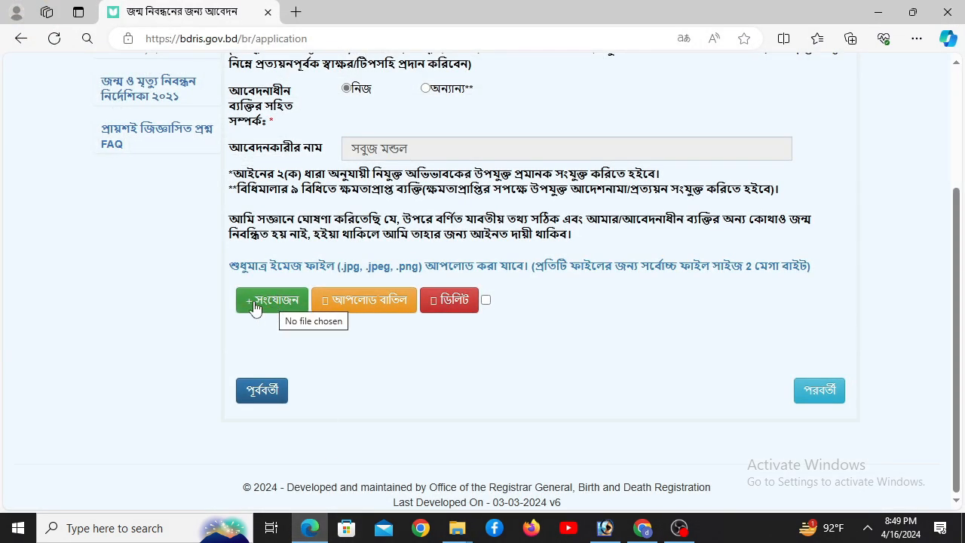
Attach the CERTIFICATE copy and ok images from the abdon folder.
click(273, 300)
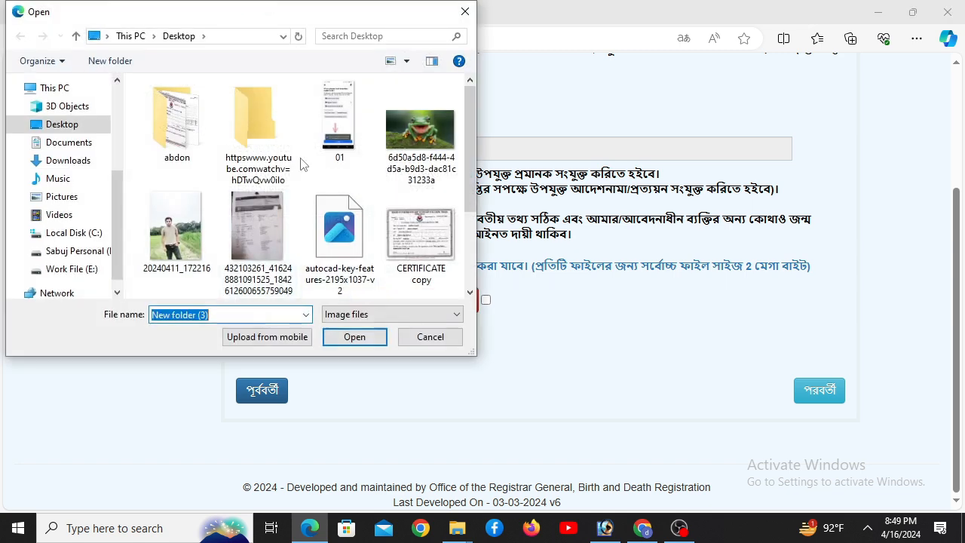
double_click(204, 137)
click(190, 154)
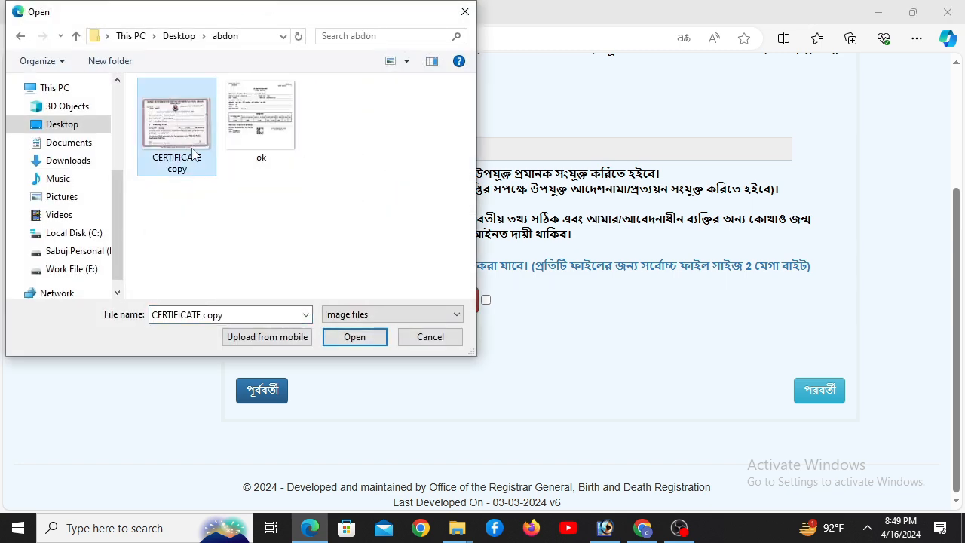
click(354, 337)
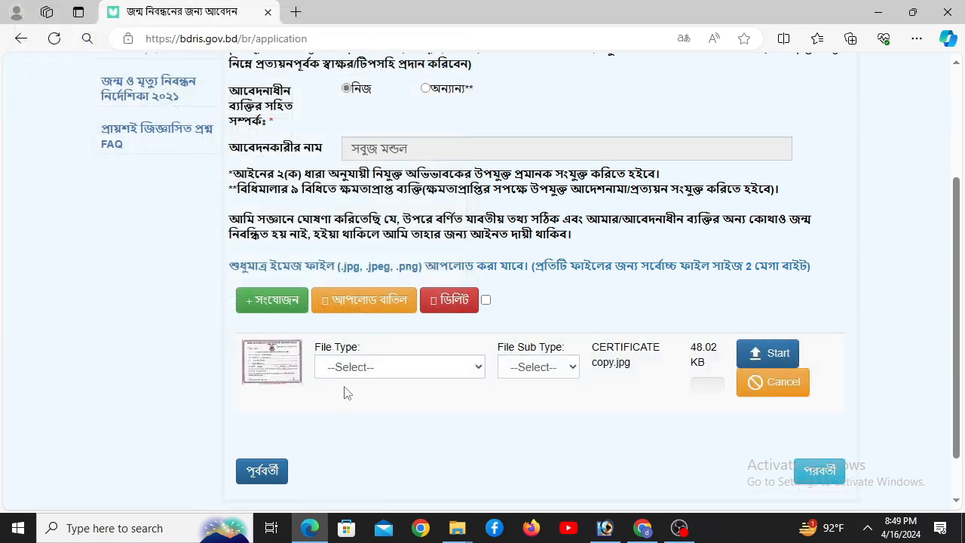
click(285, 308)
click(256, 132)
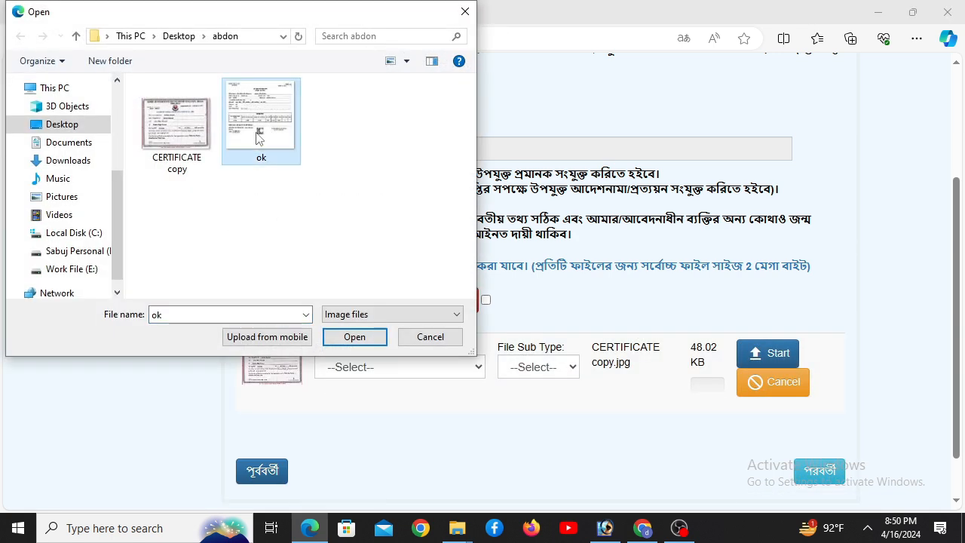
click(354, 337)
Mark ok.jpg as the parents' permanent-address proof and upload both documents.
scroll(389, 303, down, 1)
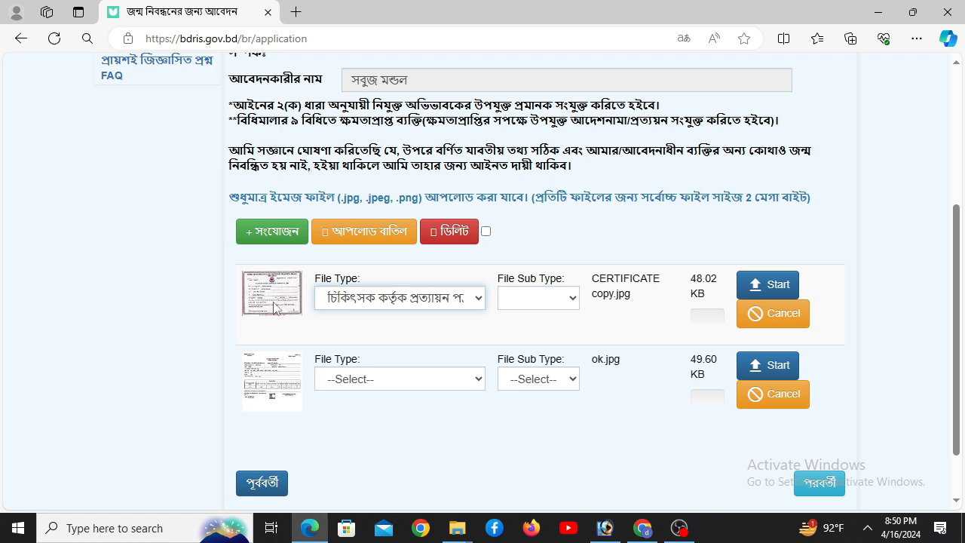
click(362, 386)
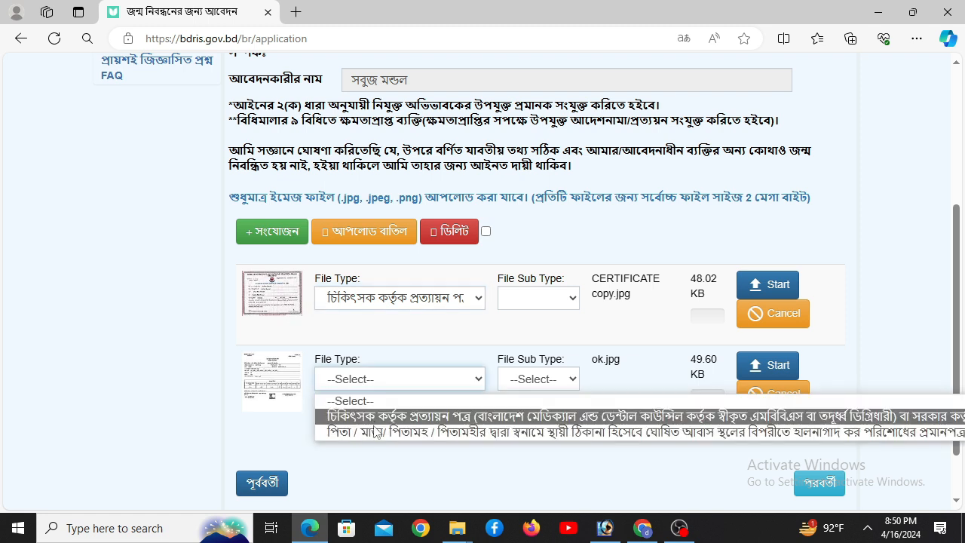
click(372, 432)
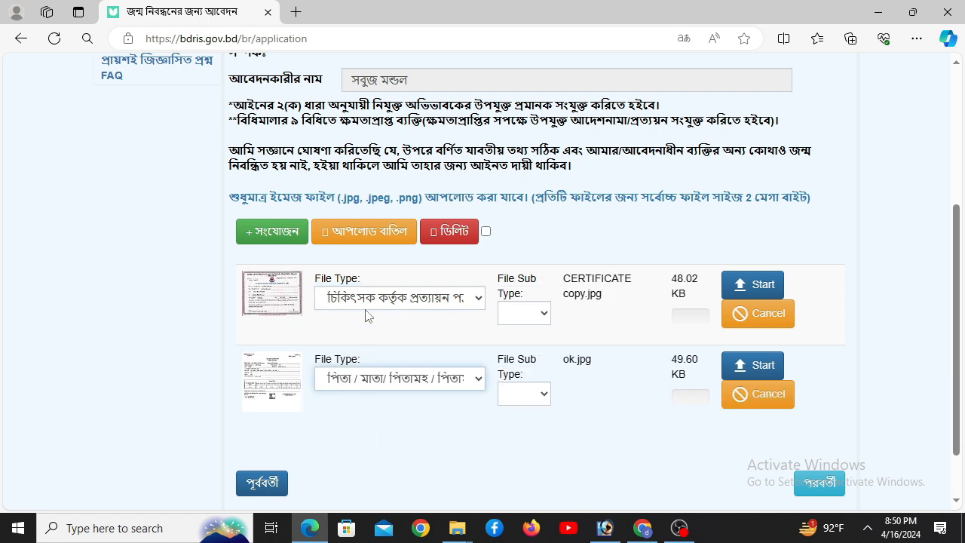
click(754, 286)
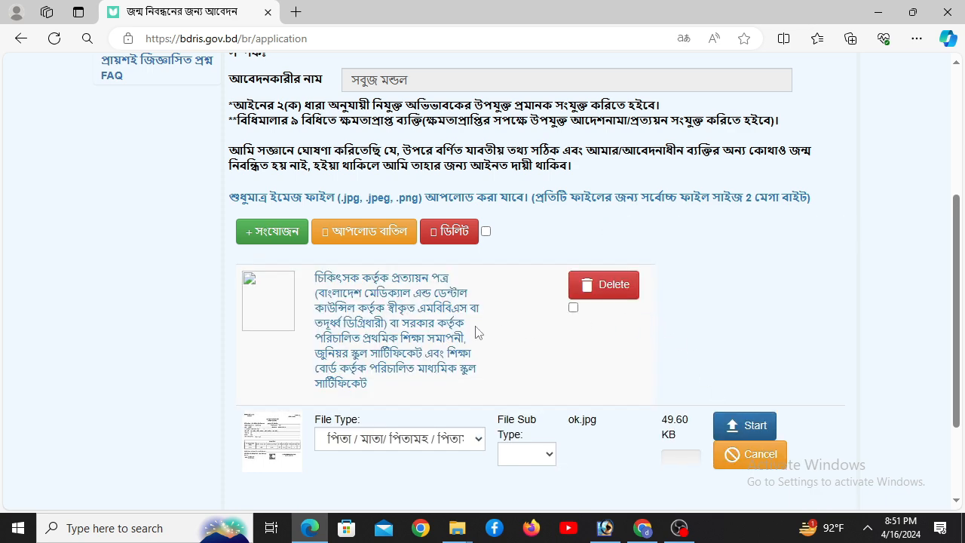
scroll(763, 318, down, 1)
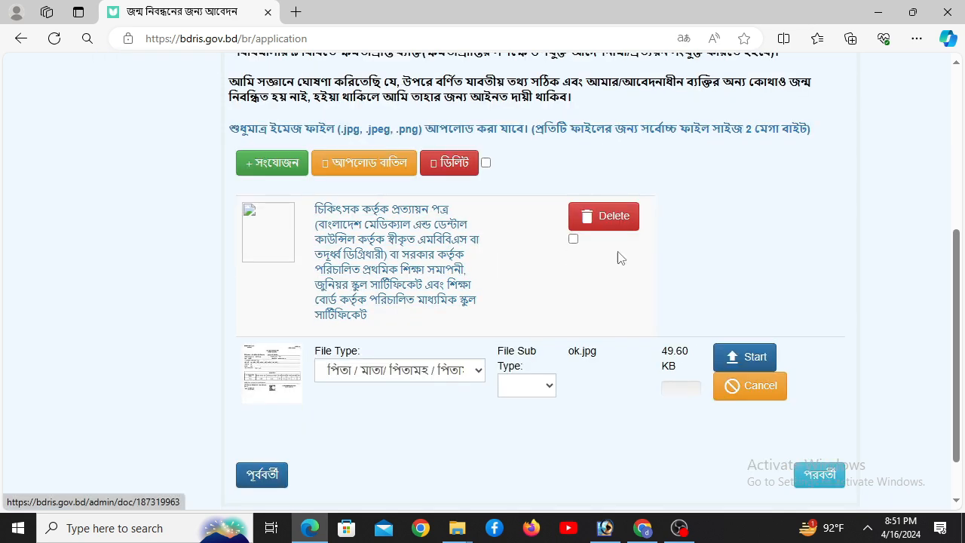
click(731, 359)
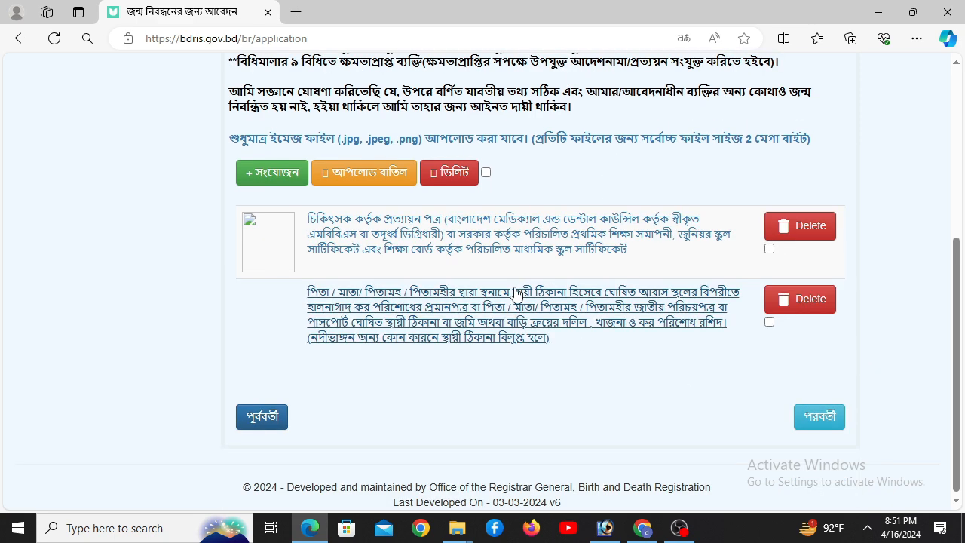
scroll(646, 409, up, 1)
scroll(663, 410, down, 2)
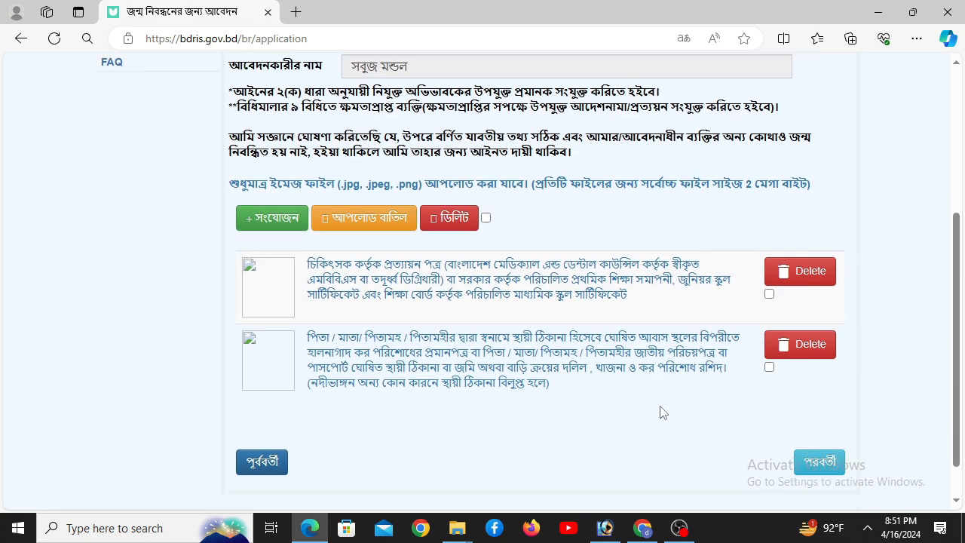
Continue to the summary page and autofill the contact e-mail and phone from saved browser info.
click(829, 419)
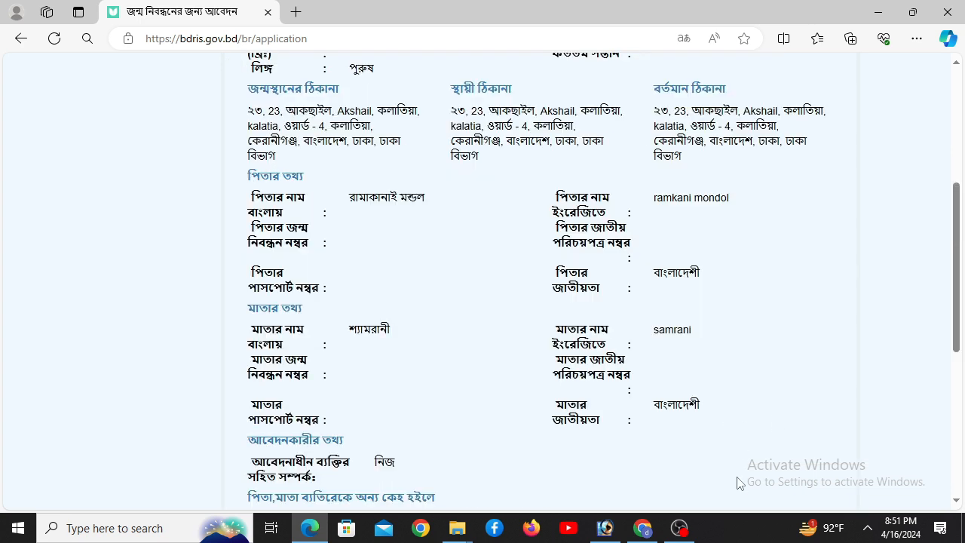
scroll(670, 448, up, 2)
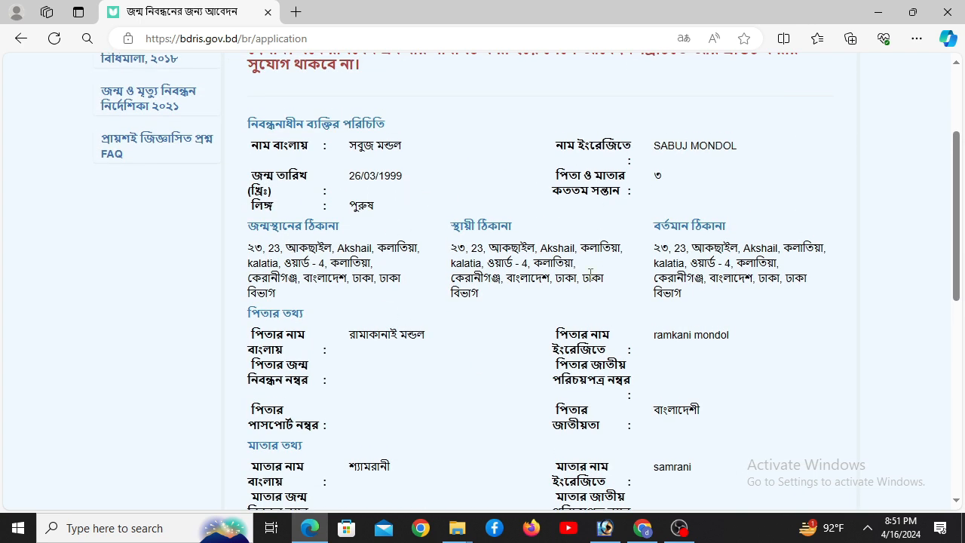
scroll(570, 339, down, 5)
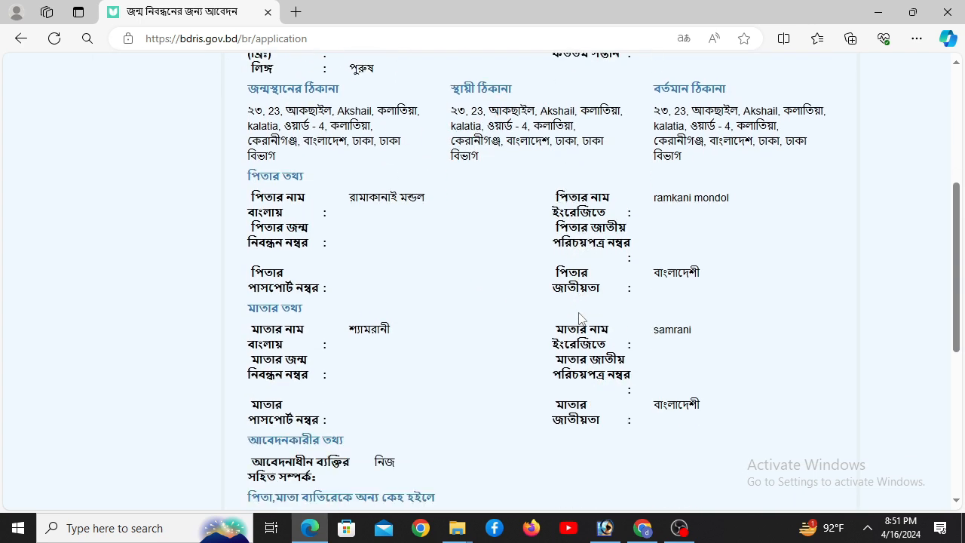
scroll(580, 319, down, 1)
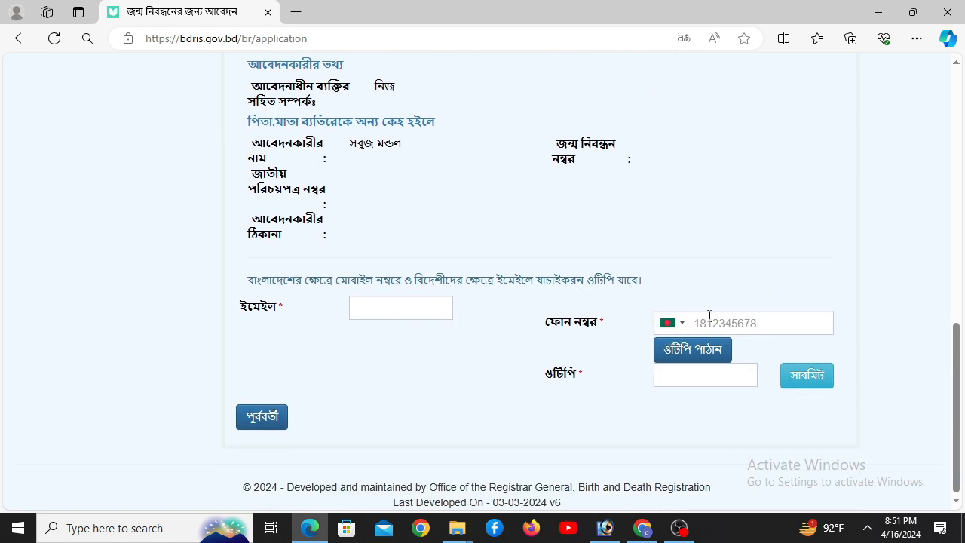
click(732, 320)
click(874, 263)
click(769, 329)
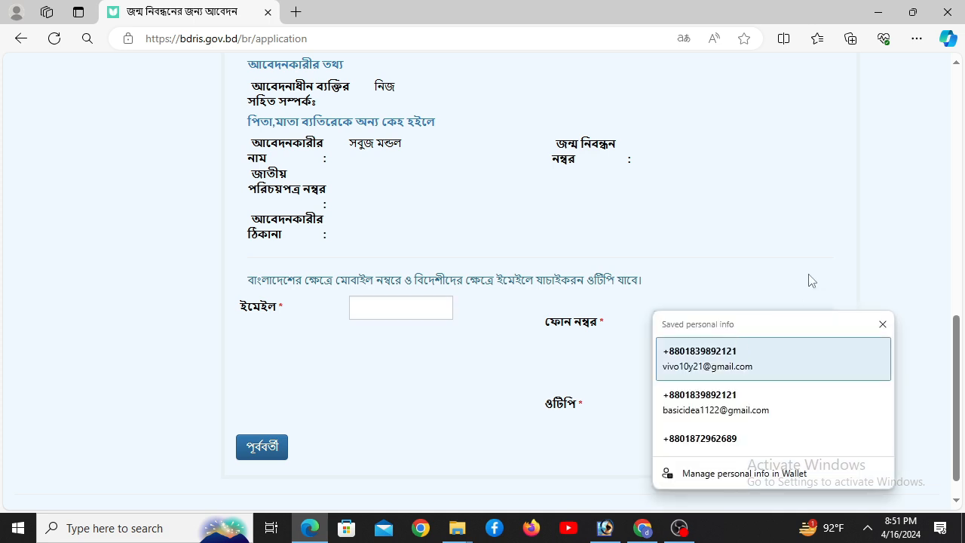
click(725, 356)
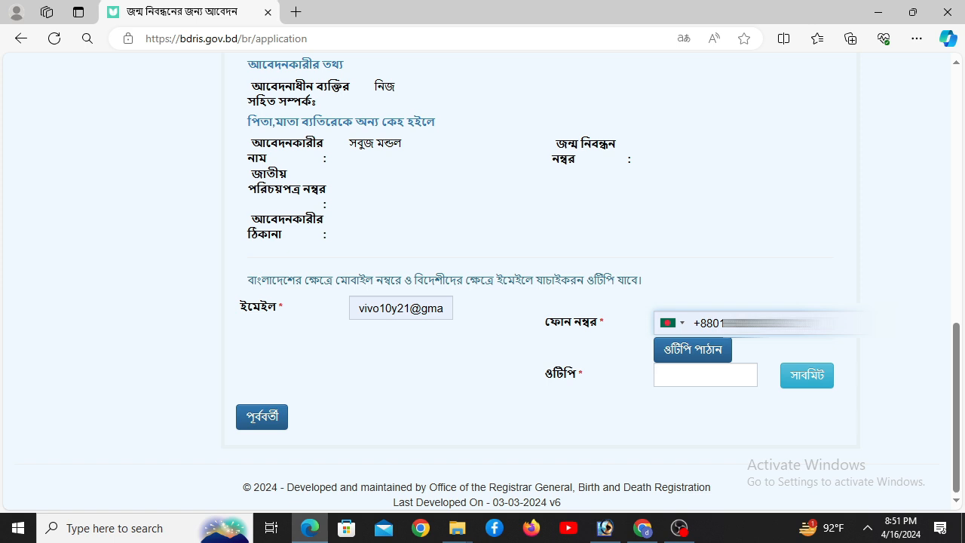
Request an OTP to the applicant's phone, enter the received code, and submit for verification.
click(690, 354)
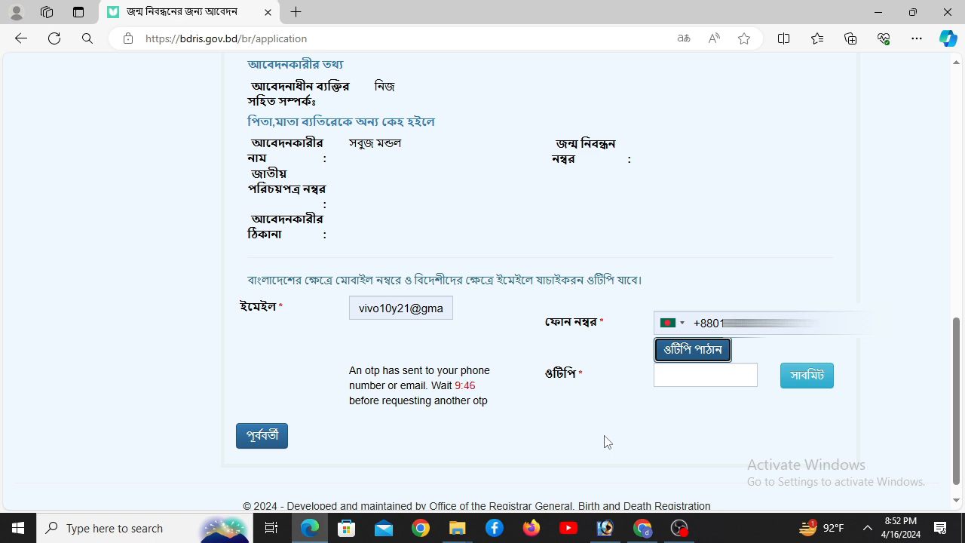
click(715, 374)
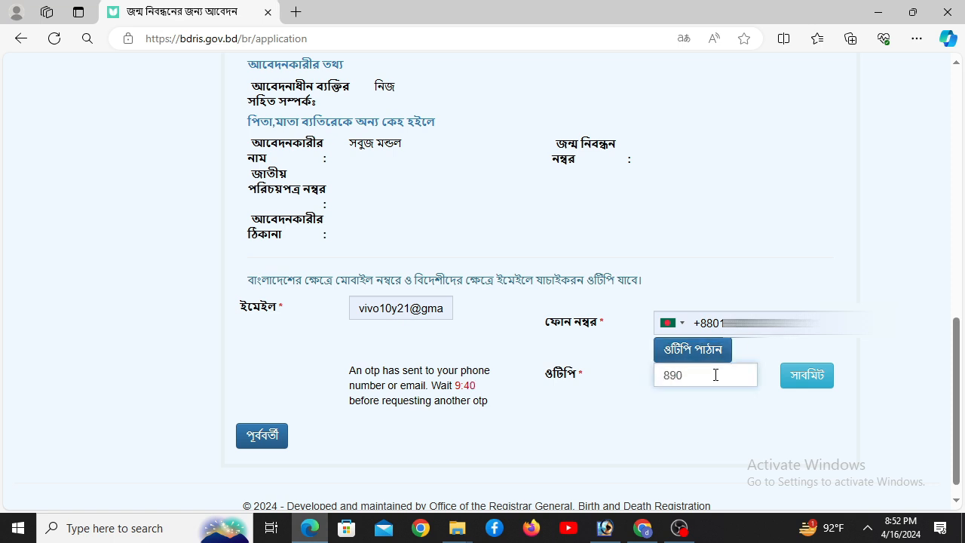
click(686, 443)
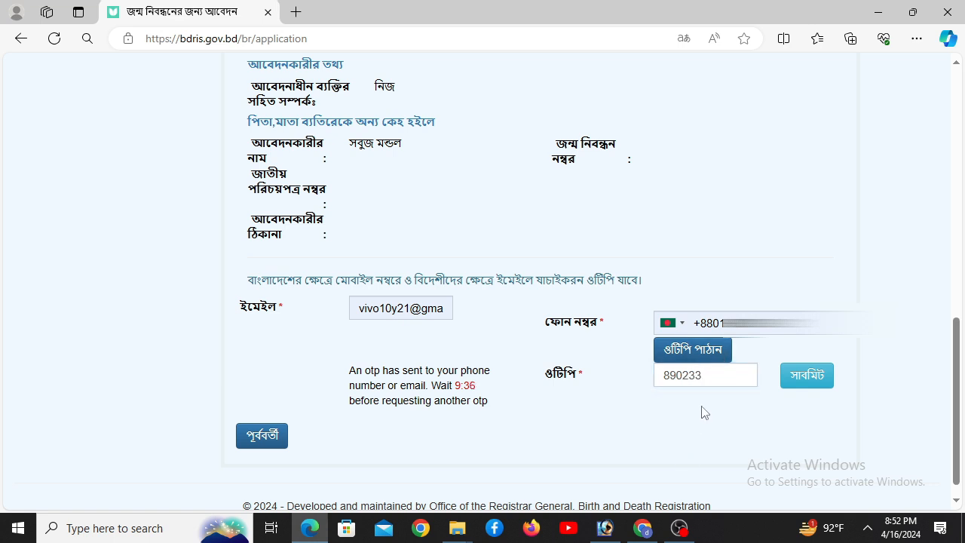
click(810, 381)
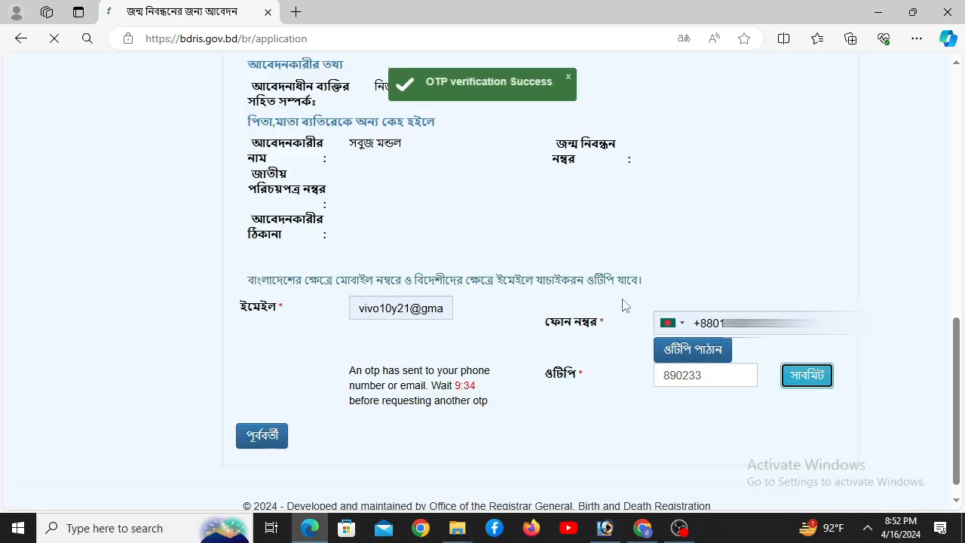